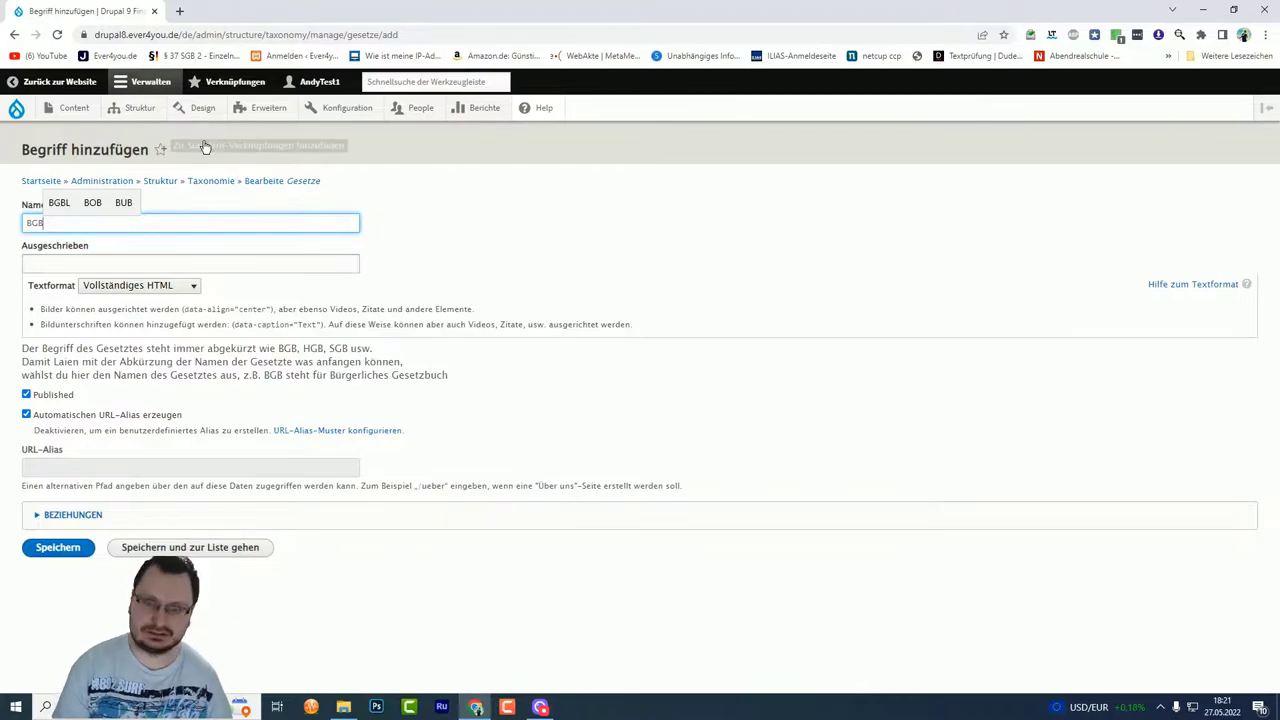
Step: Open buzer.de in a new browser tab and go to the BGB law page
left_click(179, 12)
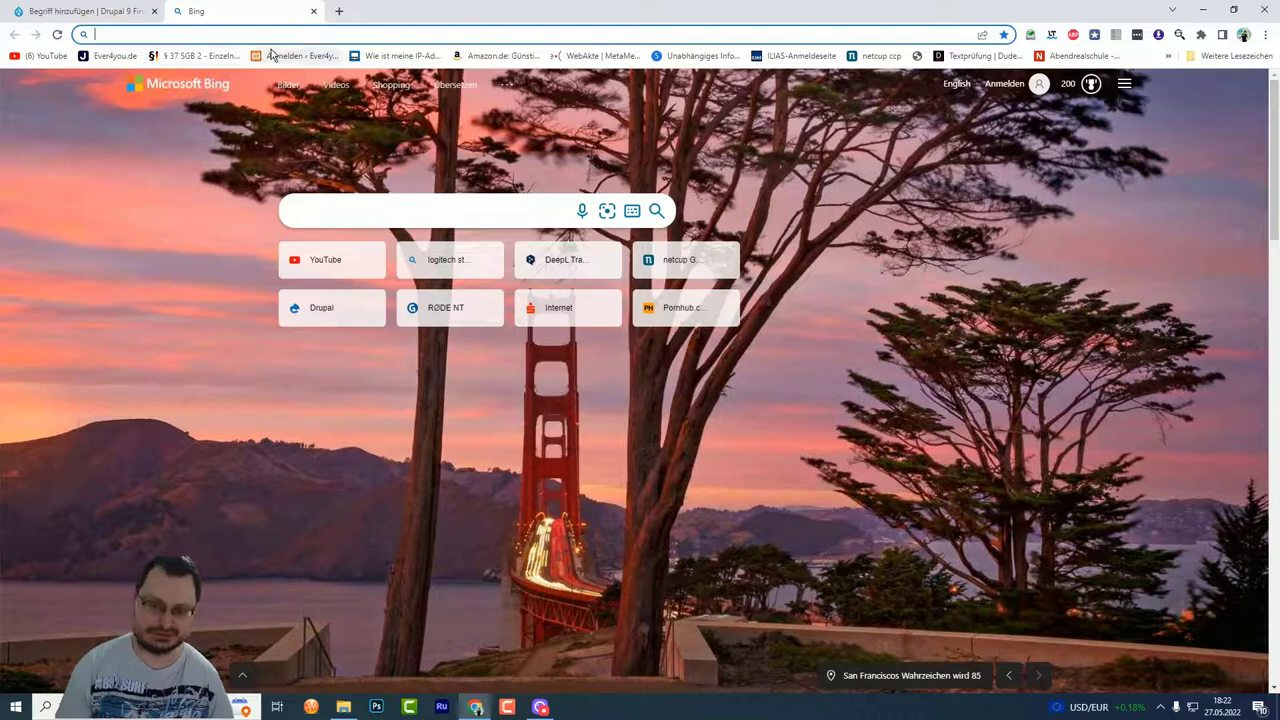
type("bu")
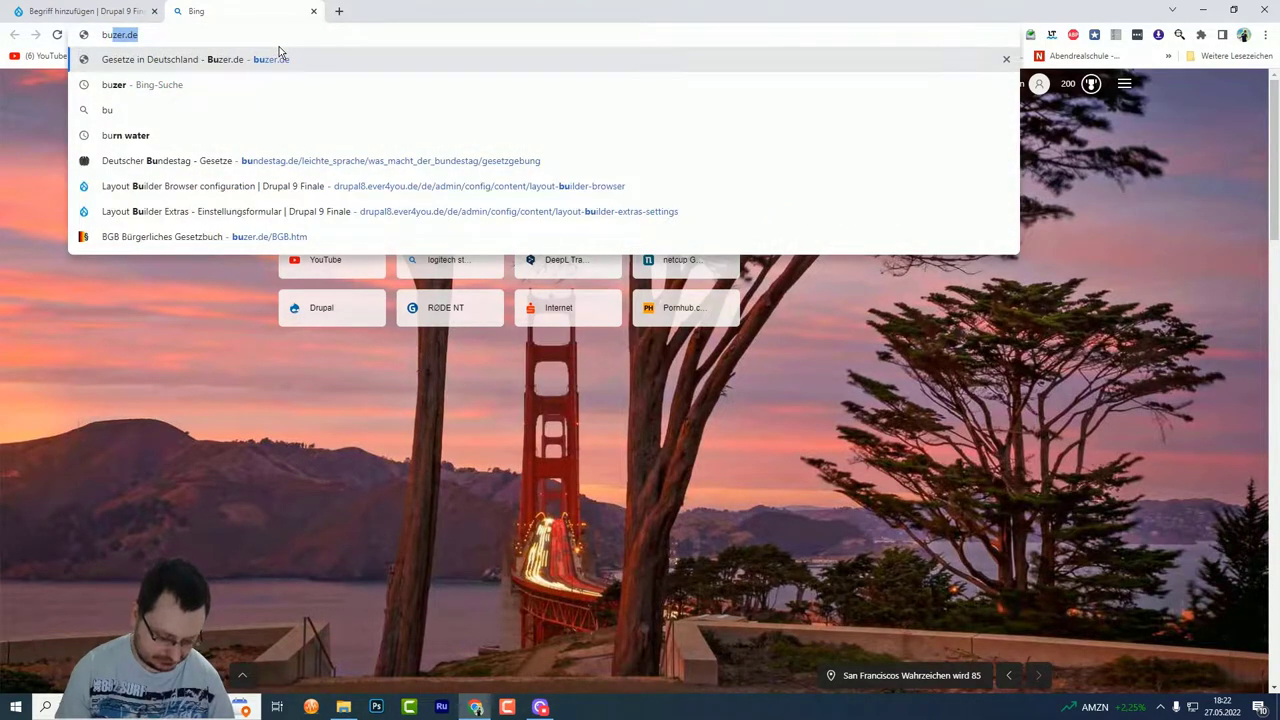
type("zer")
key("Return")
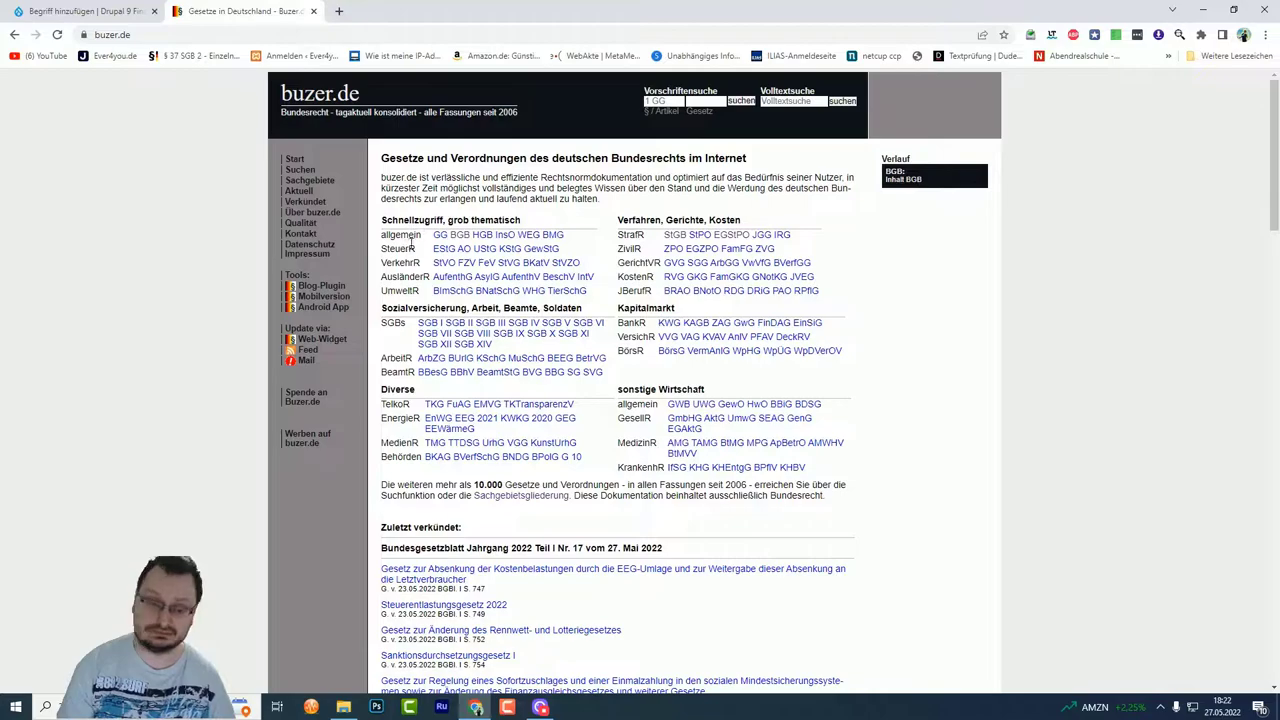
left_click(459, 235)
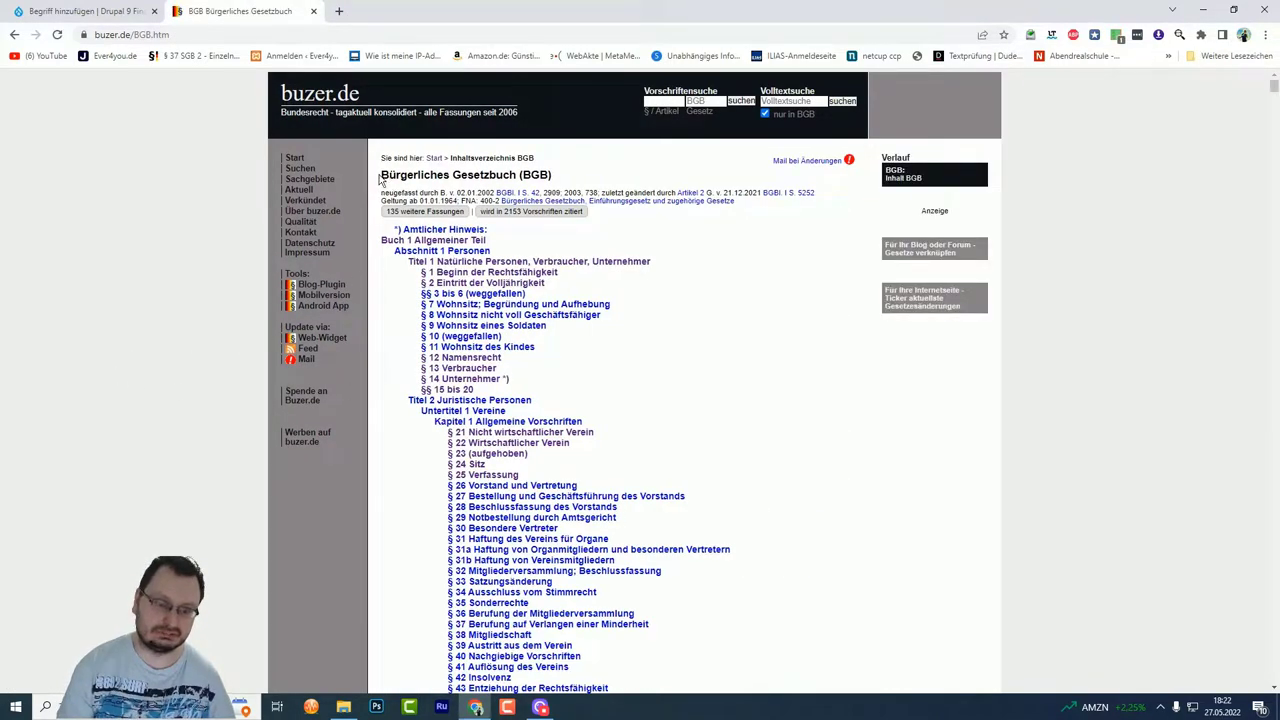
Step: Copy the title "Bürgerliches Gesetzbuch" from the law page into the Ausgeschrieben field of the new BGB term
left_click_drag(383, 176, 519, 176)
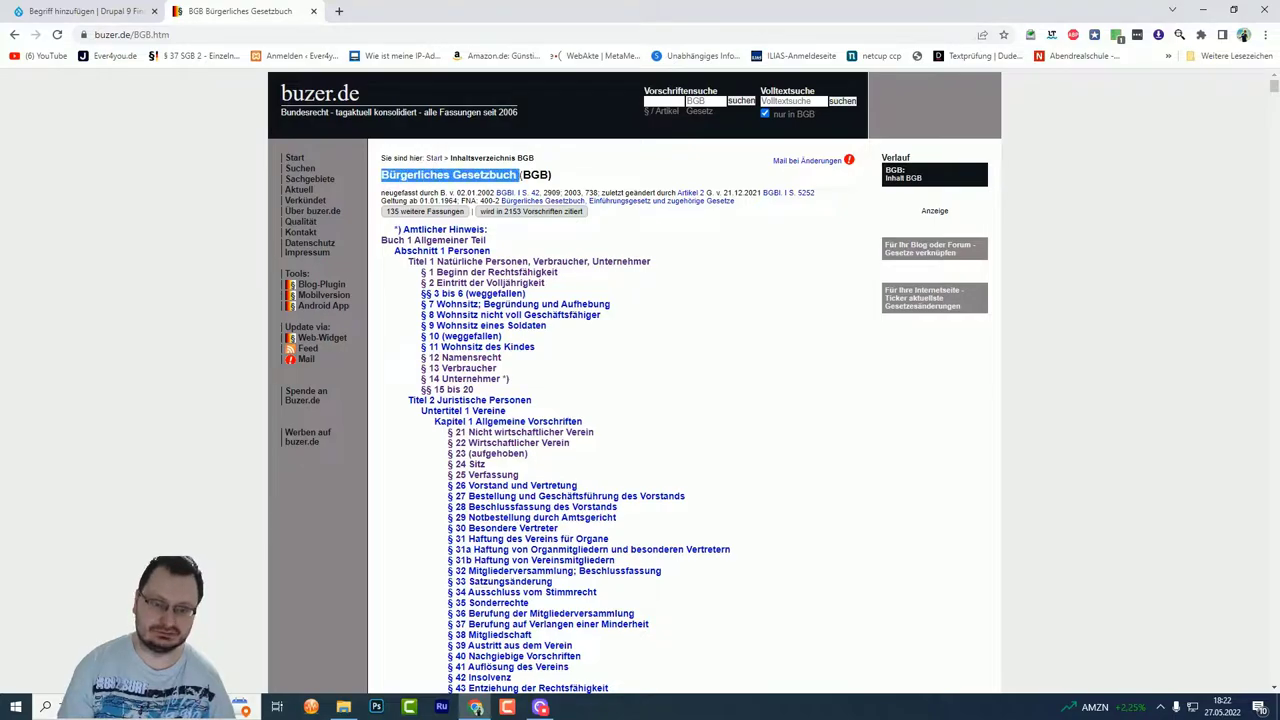
right_click(495, 170)
left_click(523, 189)
right_click(495, 170)
left_click(523, 189)
right_click(495, 170)
left_click(523, 189)
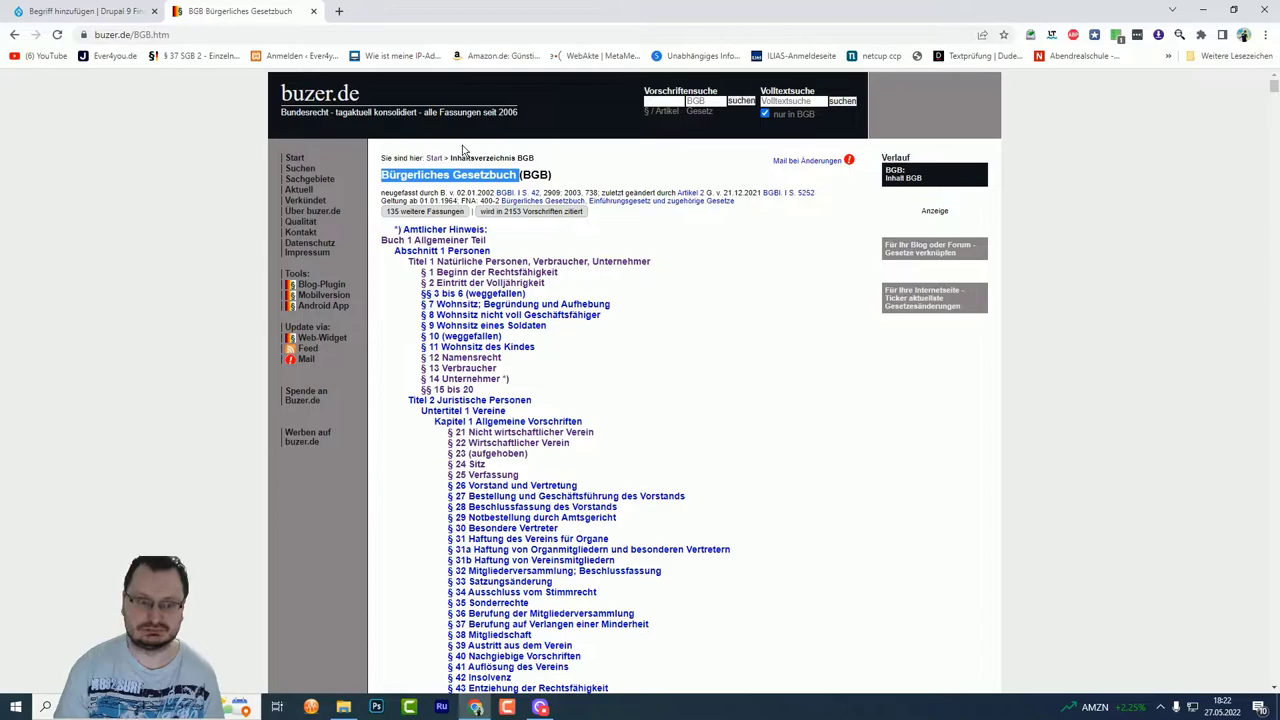
left_click(80, 11)
left_click(68, 266)
key("ctrl+v")
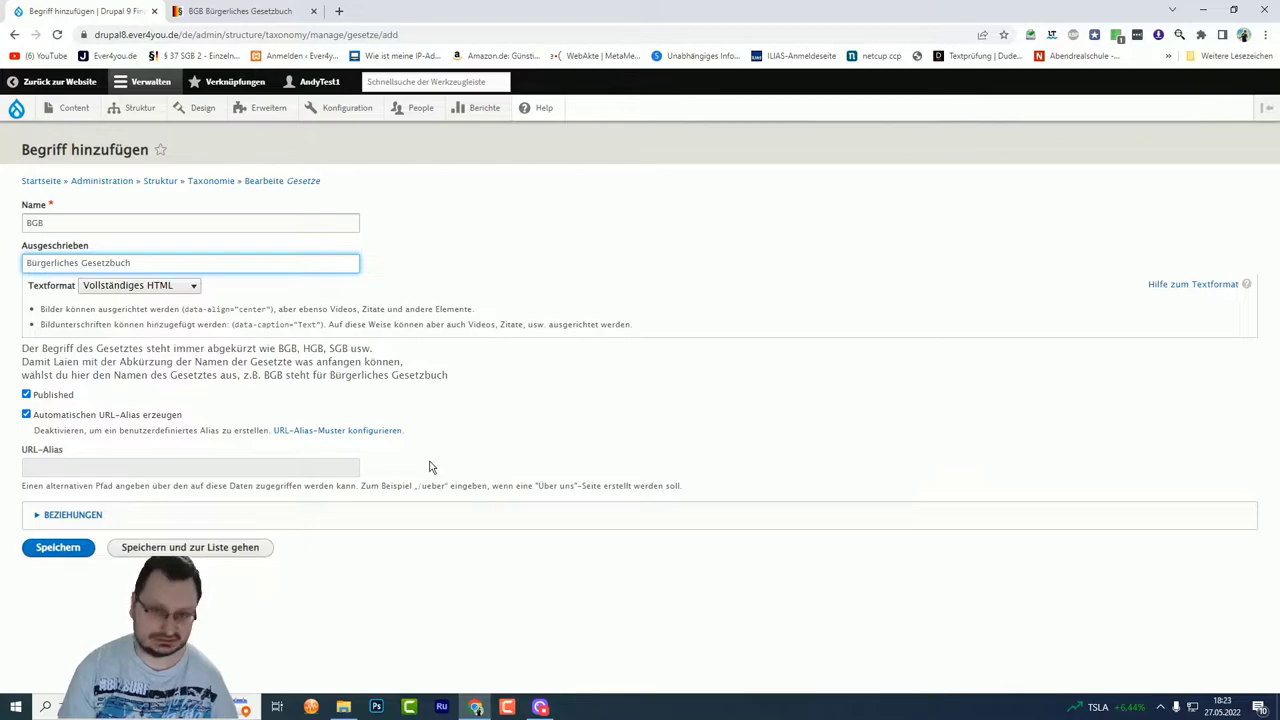
Step: Select <Hauptebene> as the BGB term's parent under Beziehungen, then save the term and go to the list
left_click(90, 516)
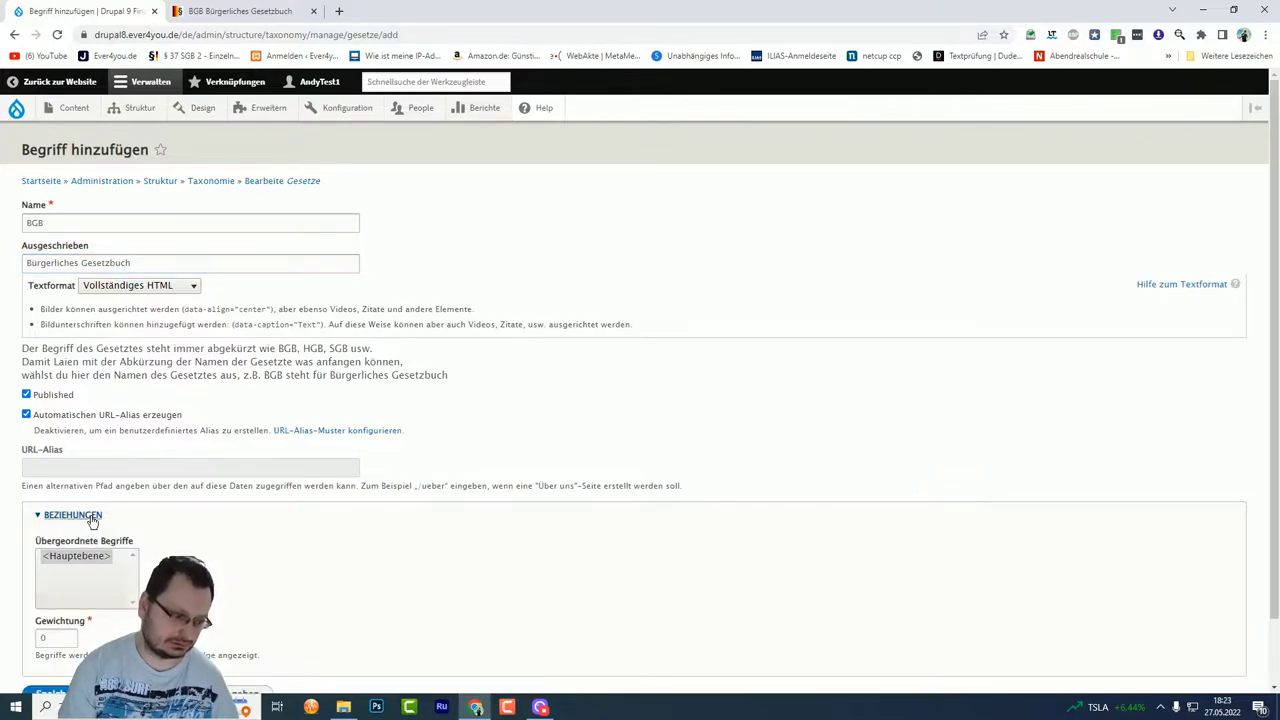
left_click(90, 517)
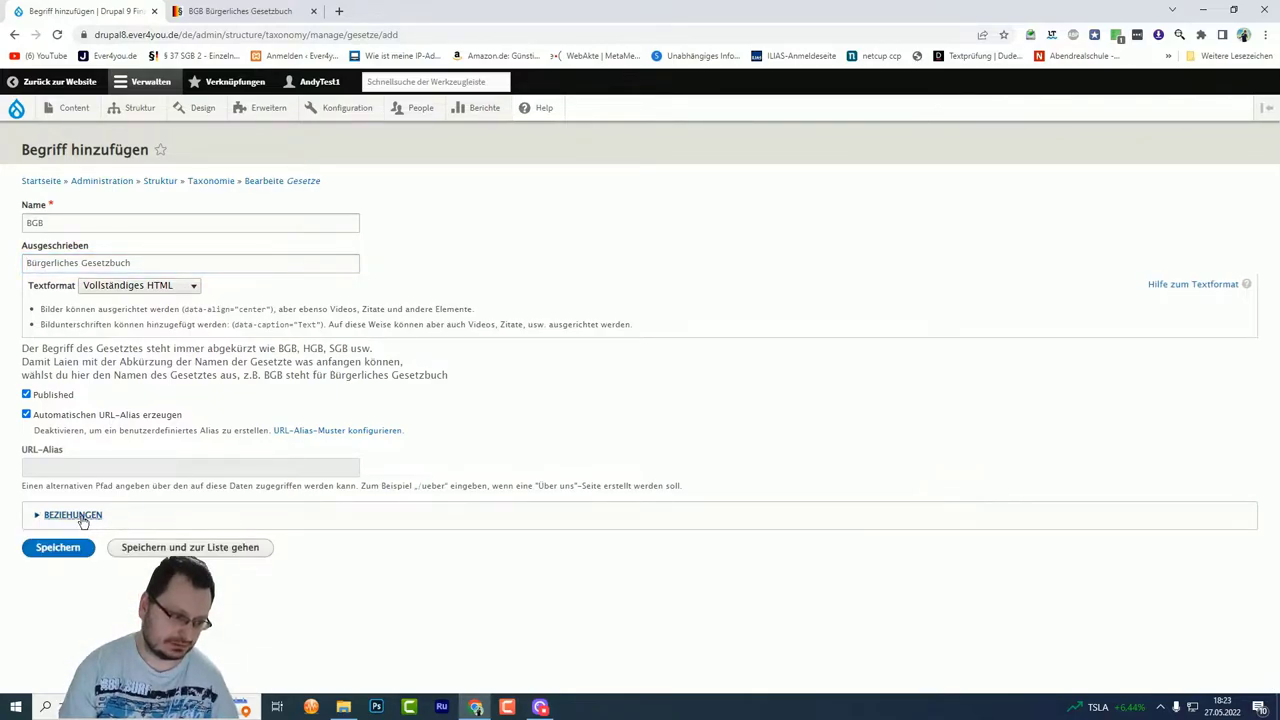
left_click(83, 516)
scroll(214, 489, "down", 1)
left_click(80, 484)
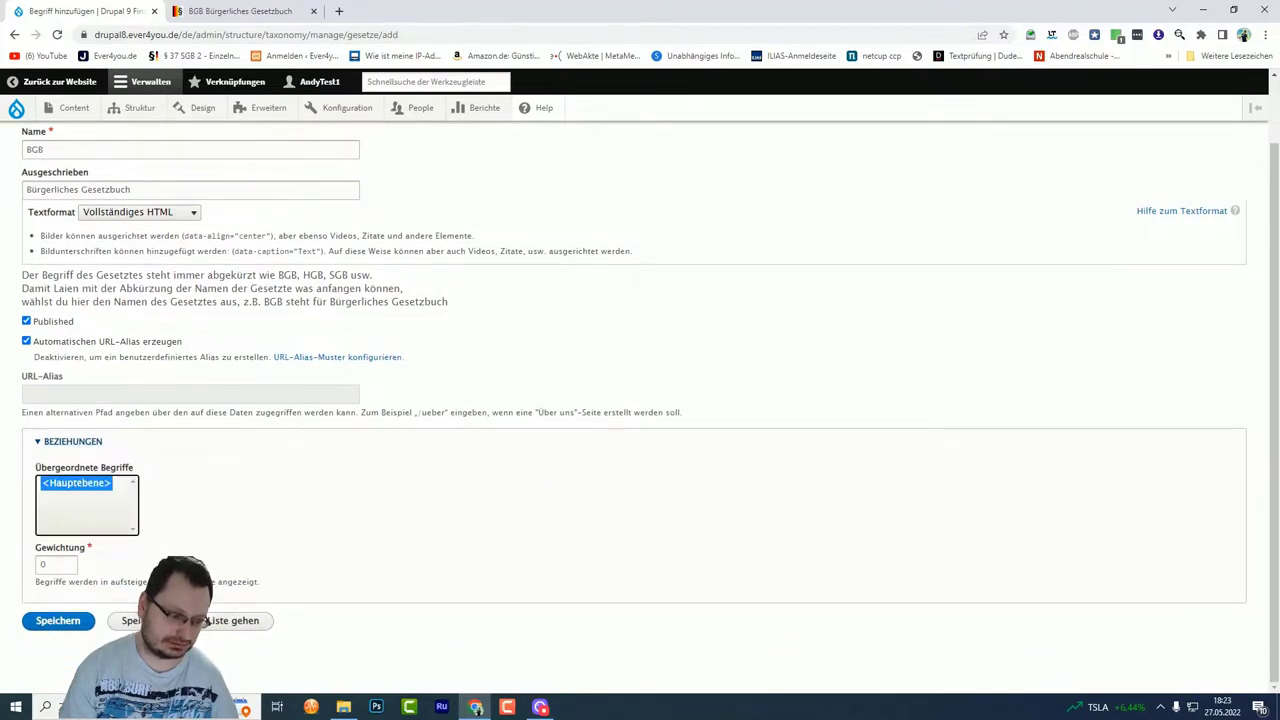
left_click(203, 622)
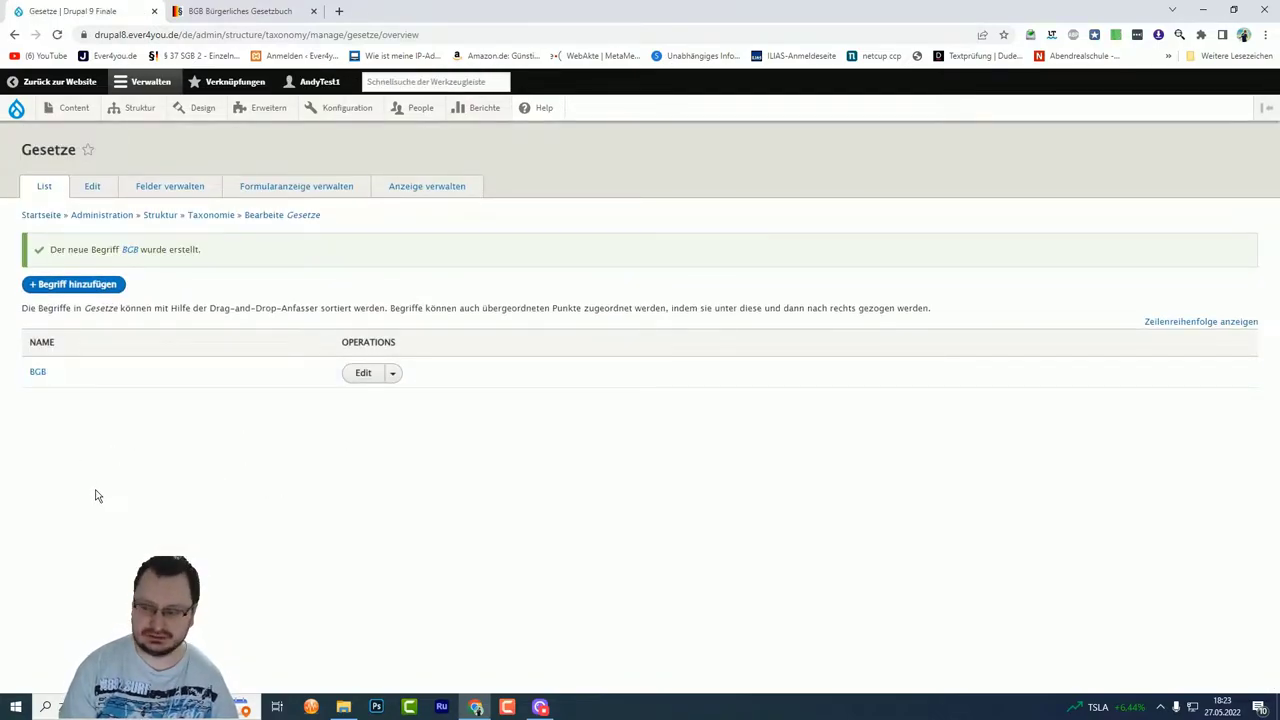
Step: Start another term in the Gesetze vocabulary and open the GG law page on buzer.de
left_click(75, 284)
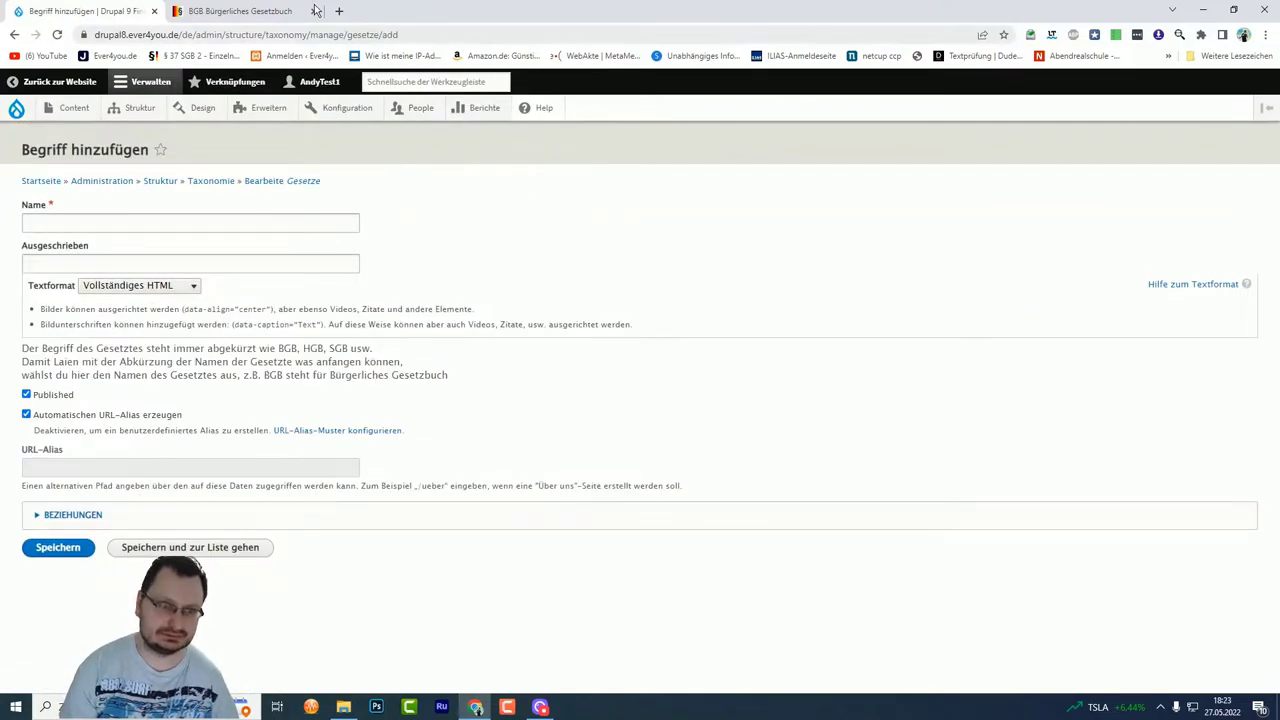
left_click(240, 11)
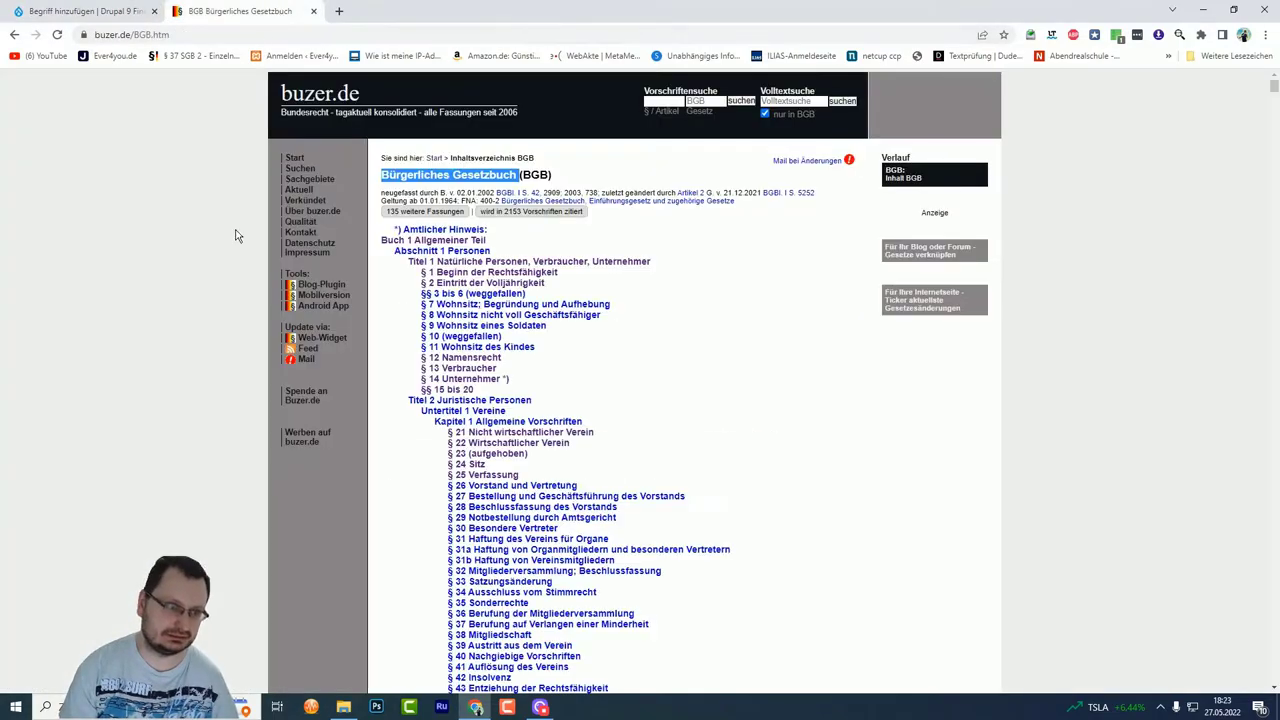
left_click(294, 158)
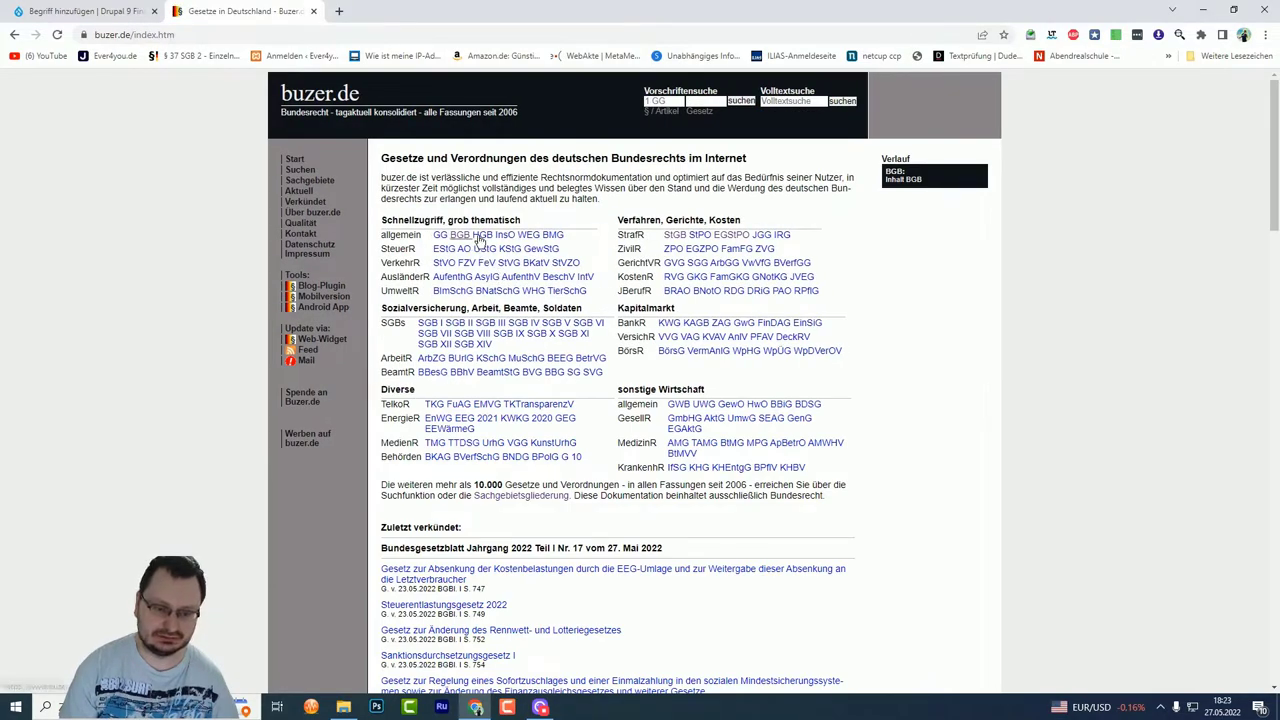
left_click(441, 236)
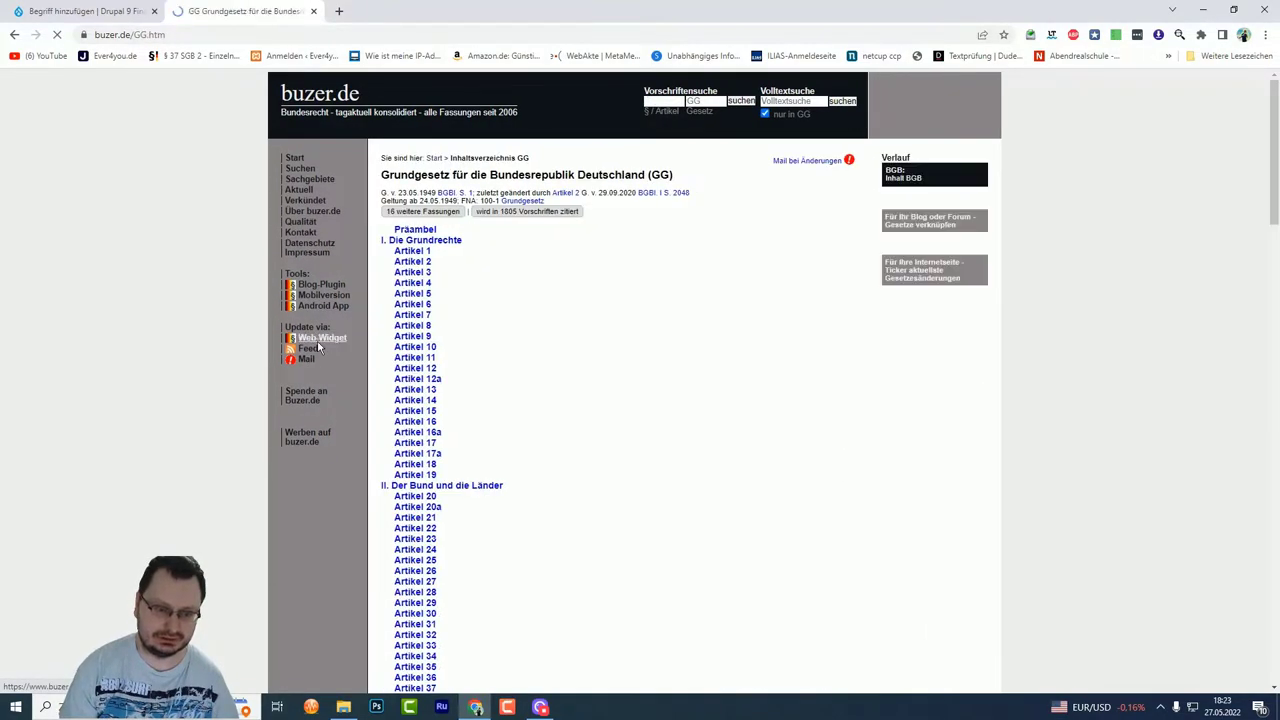
Step: Copy the abbreviation "GG" from the law page's heading into the Name field of the new term
double_click(661, 175)
right_click(662, 177)
left_click(689, 183)
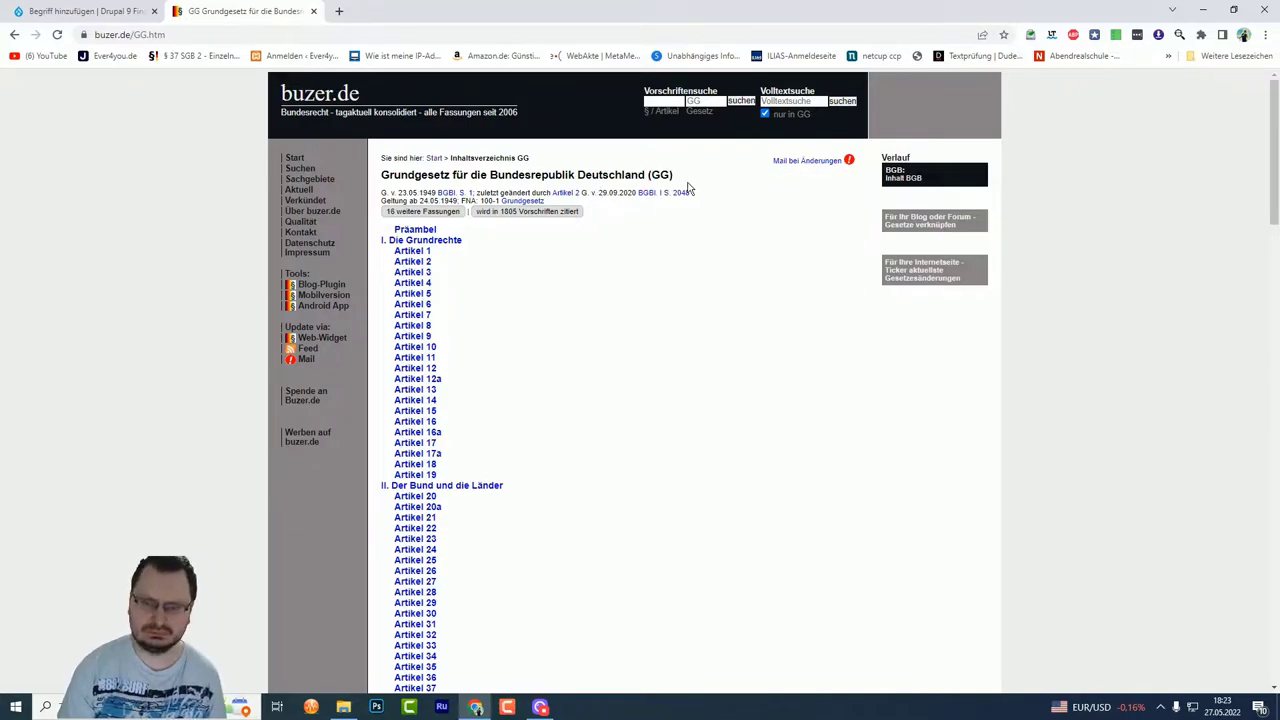
double_click(661, 175)
right_click(662, 183)
left_click(690, 189)
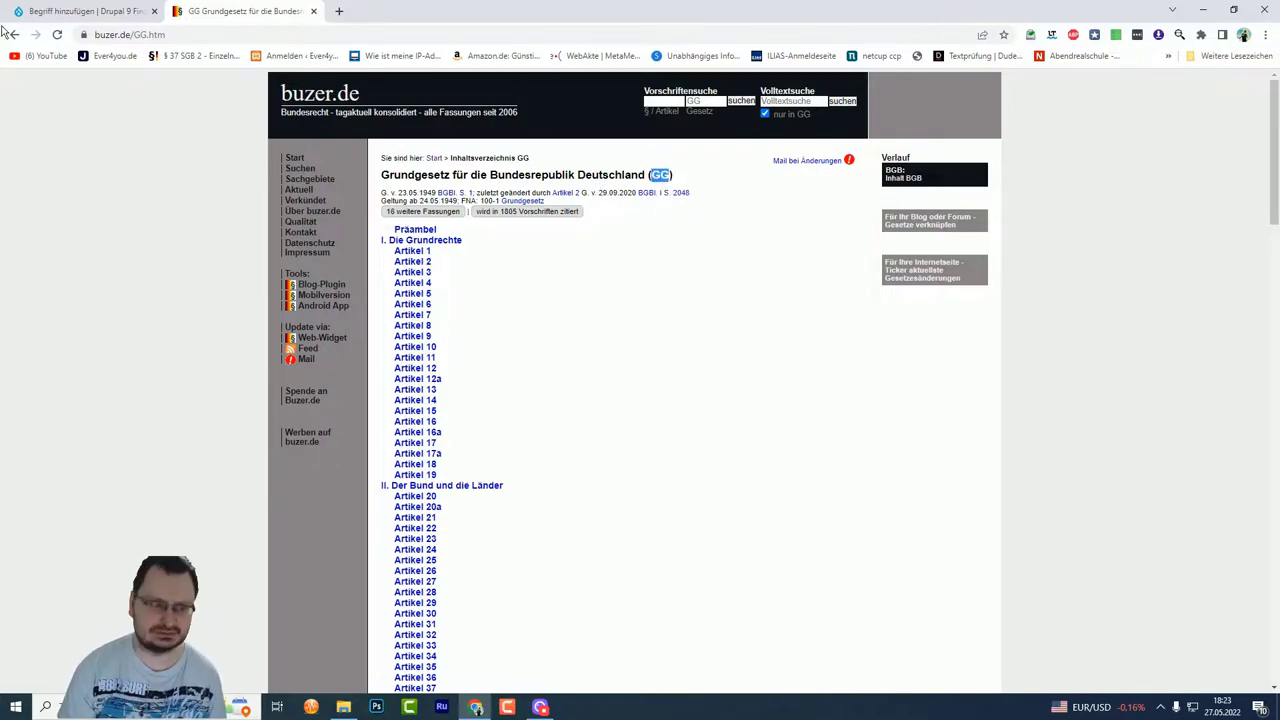
left_click(60, 11)
left_click(80, 223)
key("ctrl+v")
Step: Copy the GG law's full title into the Ausgeschrieben field and shorten it to "Grundgesetz"
left_click(240, 11)
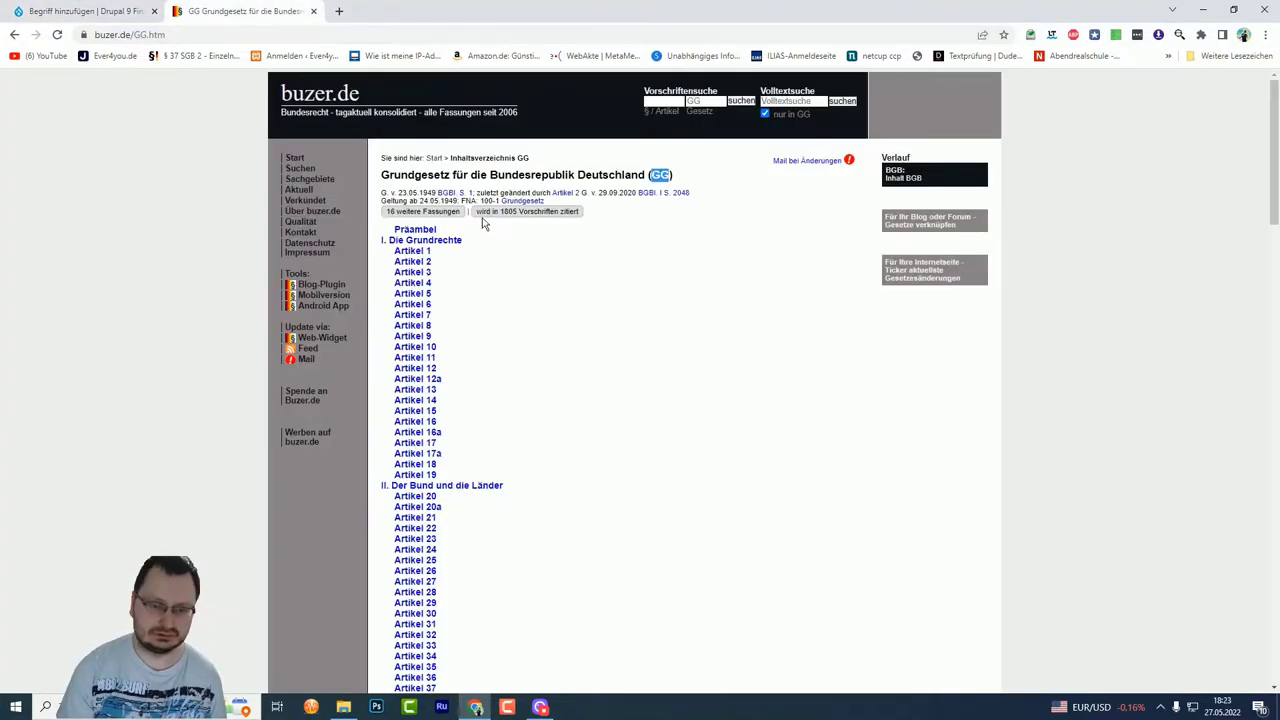
left_click_drag(382, 175, 662, 175)
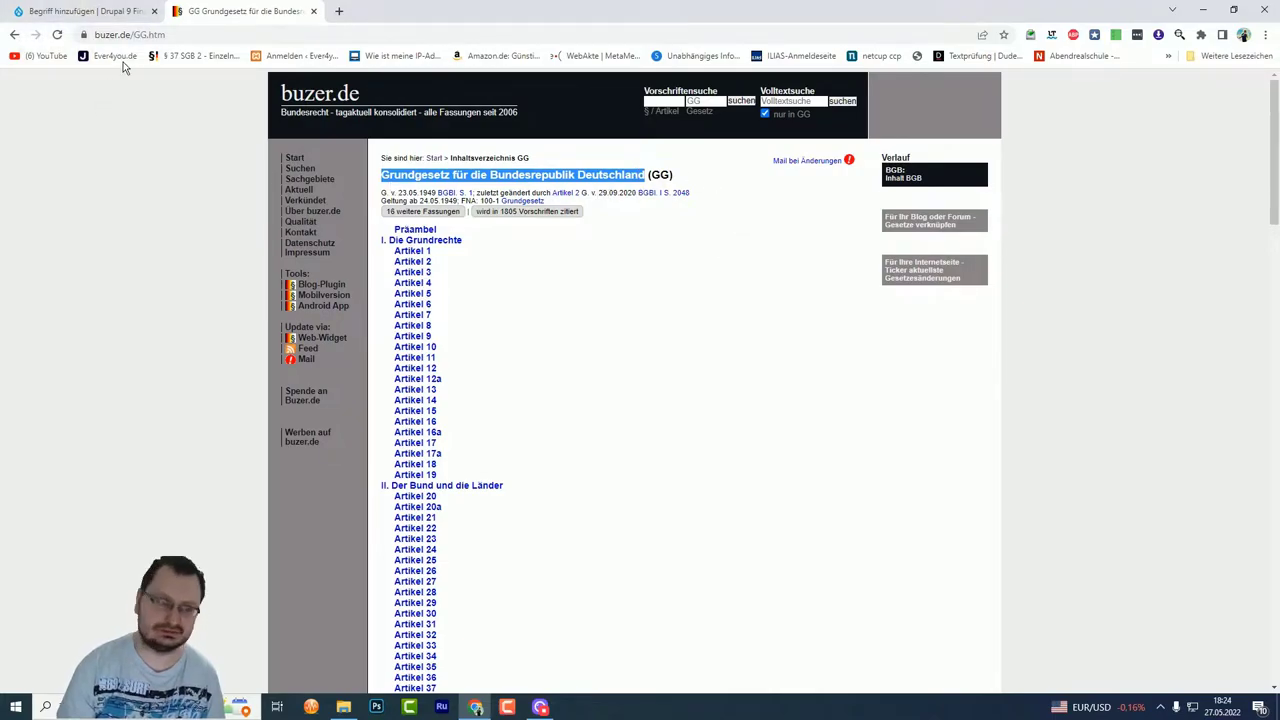
left_click(113, 8)
left_click(89, 266)
key("ctrl+v")
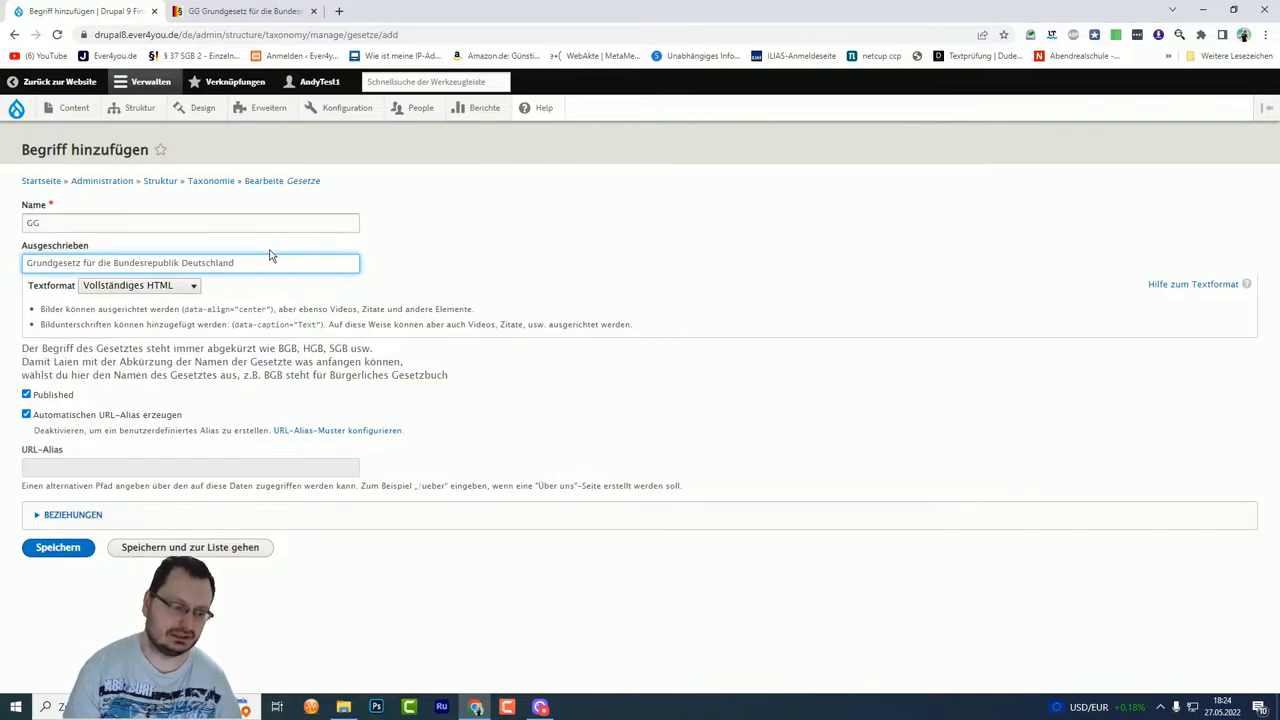
left_click_drag(263, 262, 86, 263)
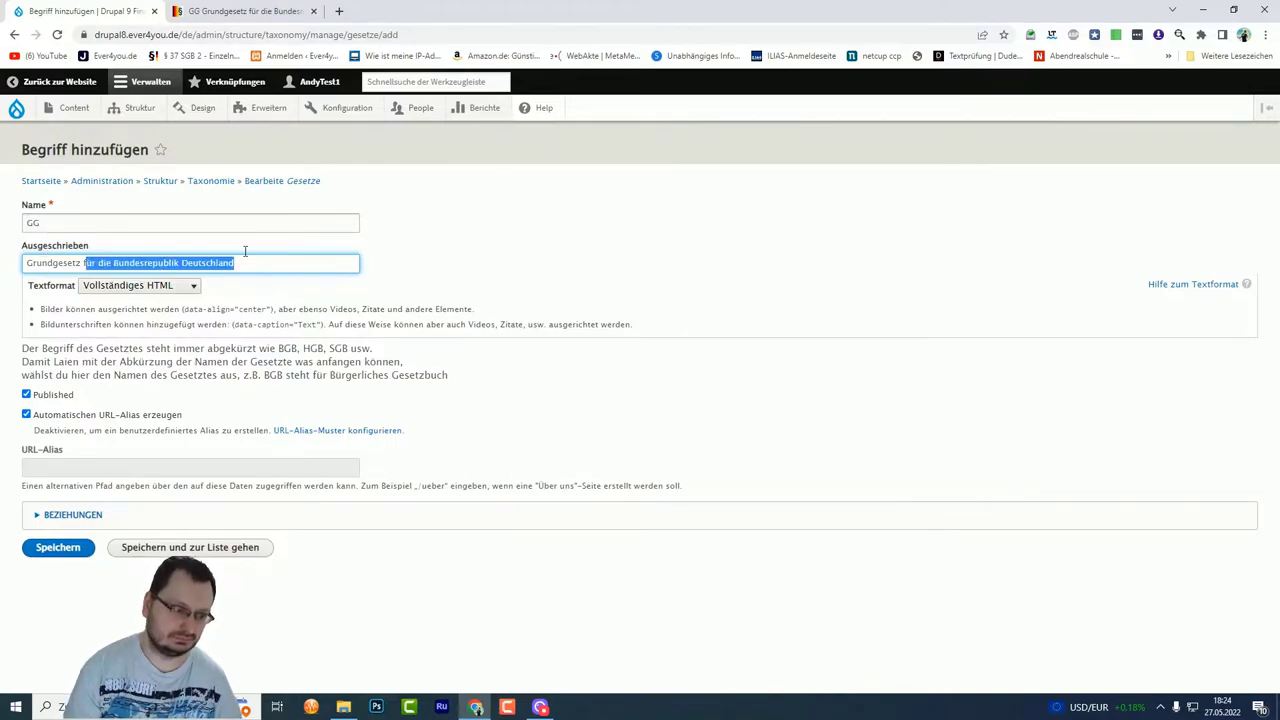
key("BackSpace")
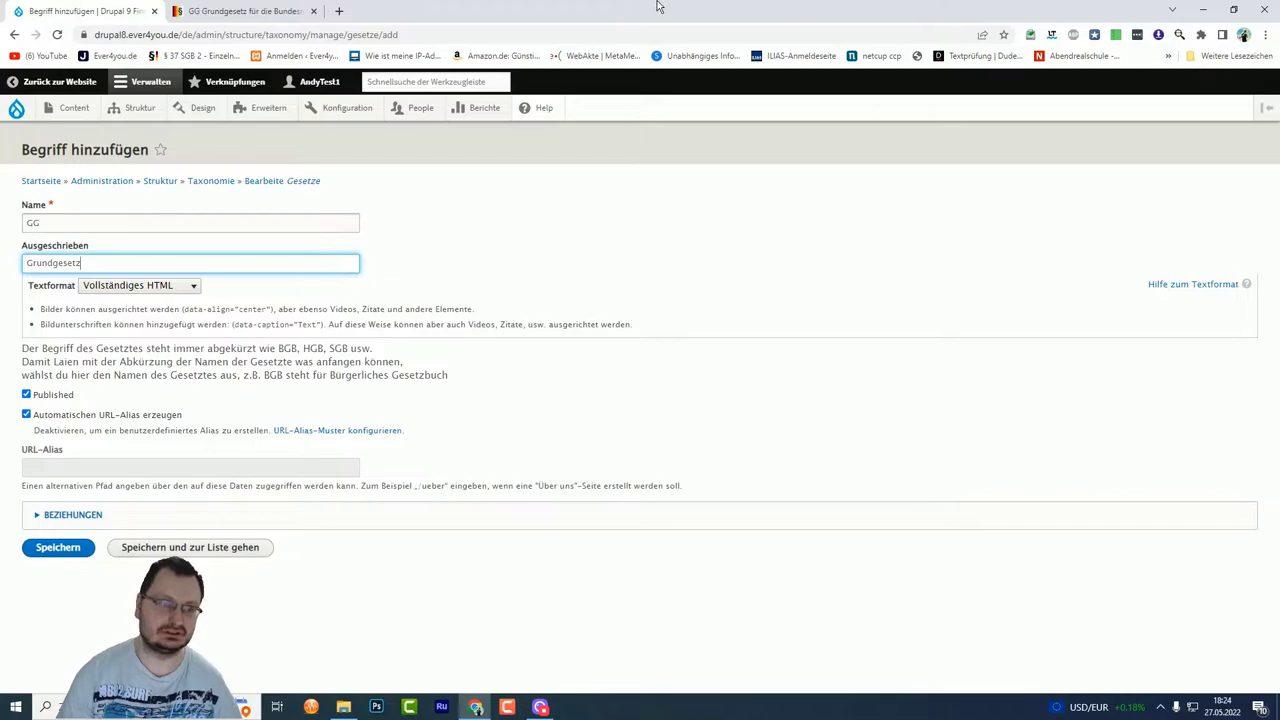
Step: Open the section "I. Die Grundrechte" of the GG on buzer.de and read through its first articles
left_click(294, 11)
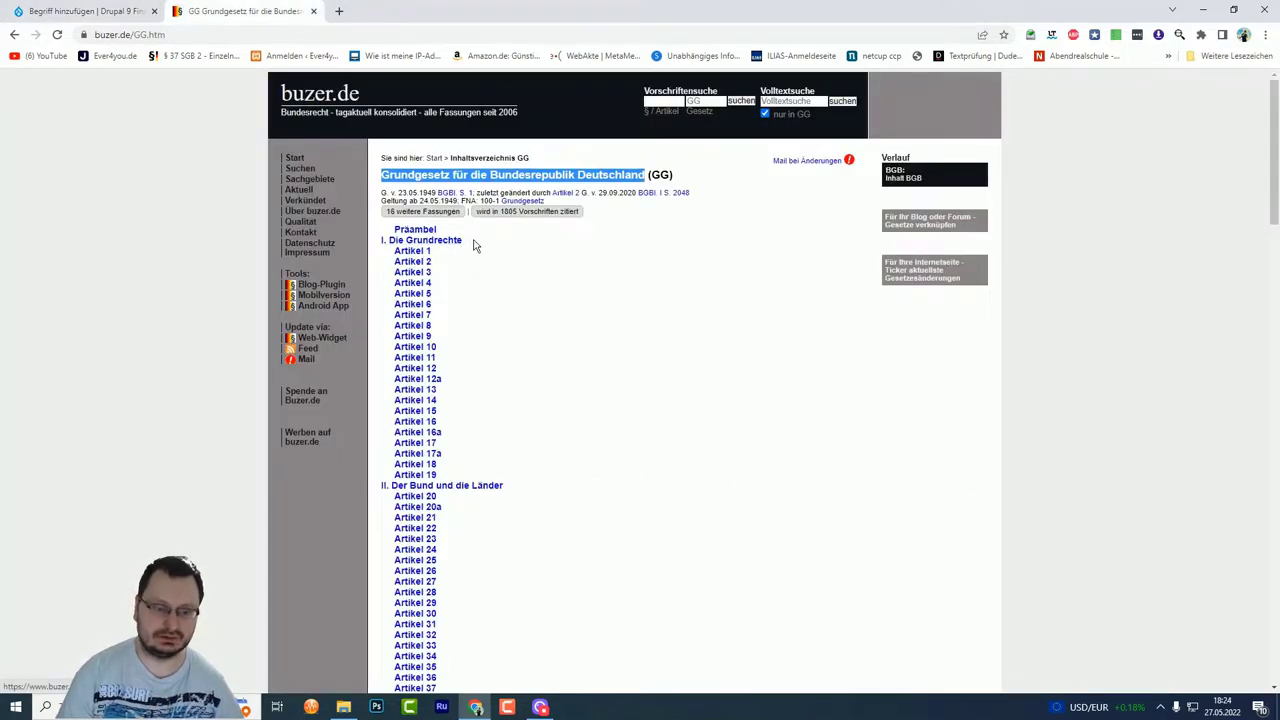
left_click(436, 245)
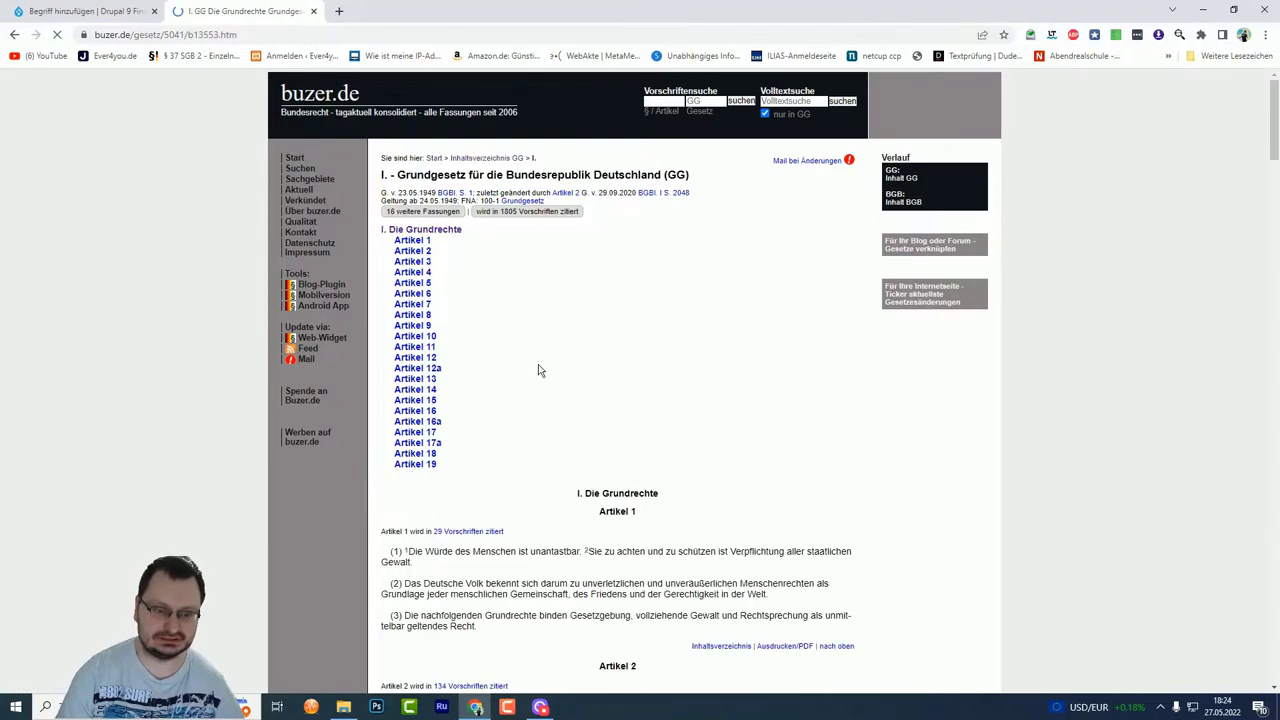
scroll(600, 300, "down", 4)
scroll(600, 255, "up", 3)
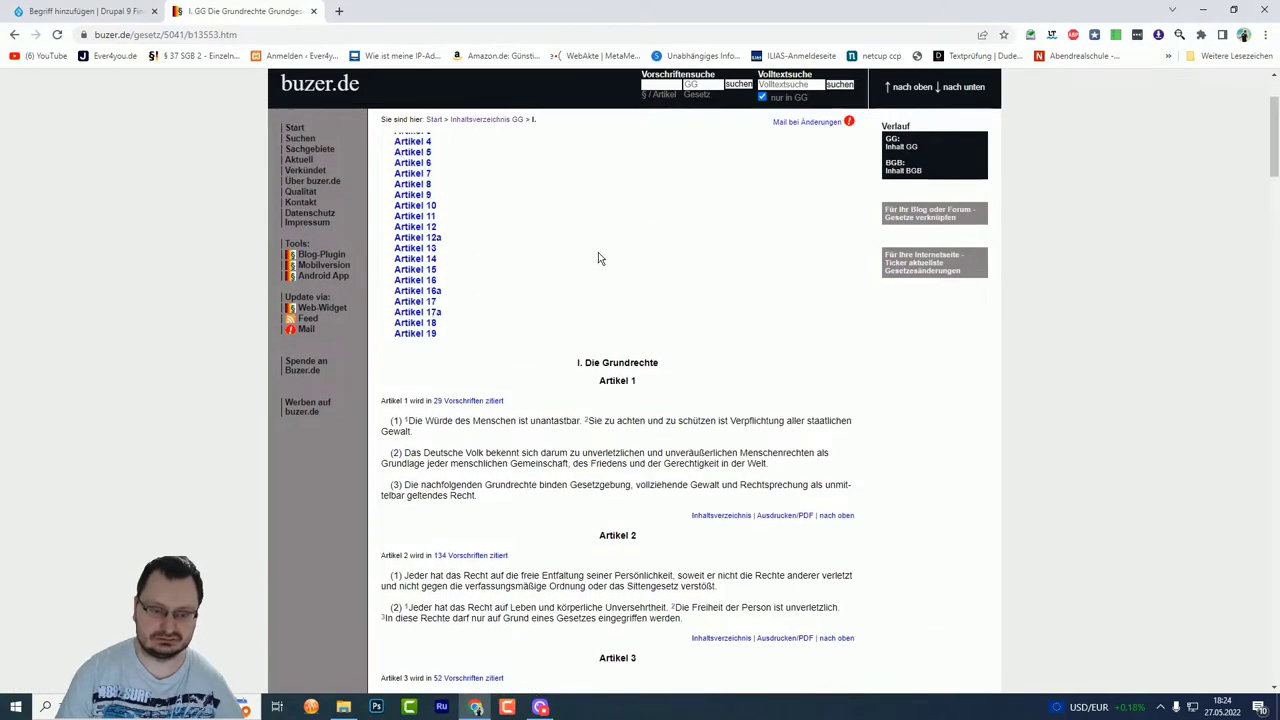
scroll(696, 347, "down", 3)
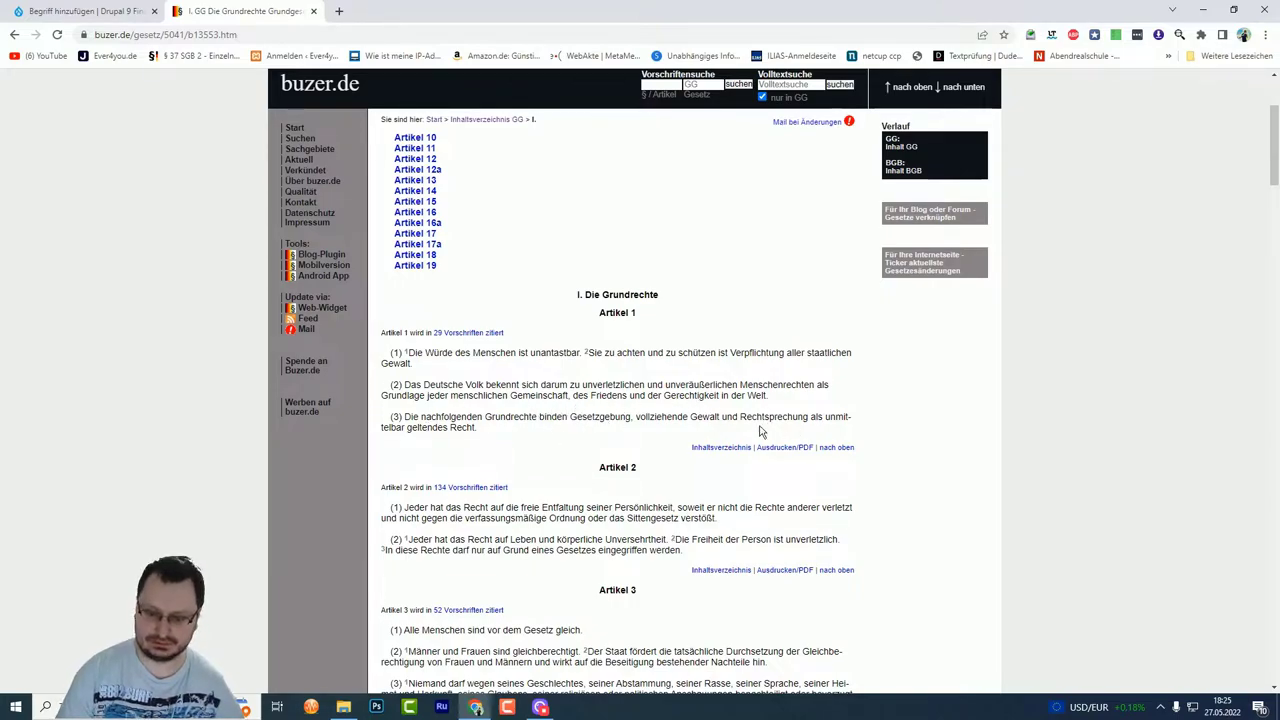
scroll(509, 437, "down", 1)
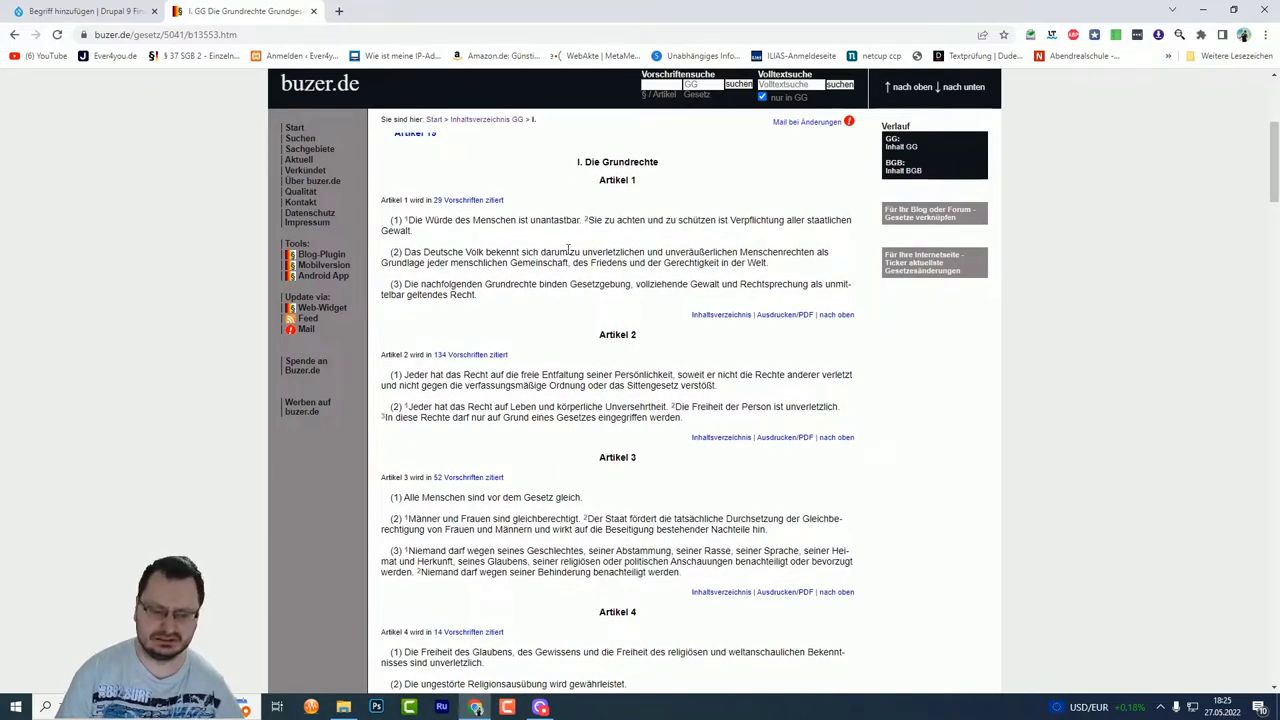
scroll(535, 290, "down", 2)
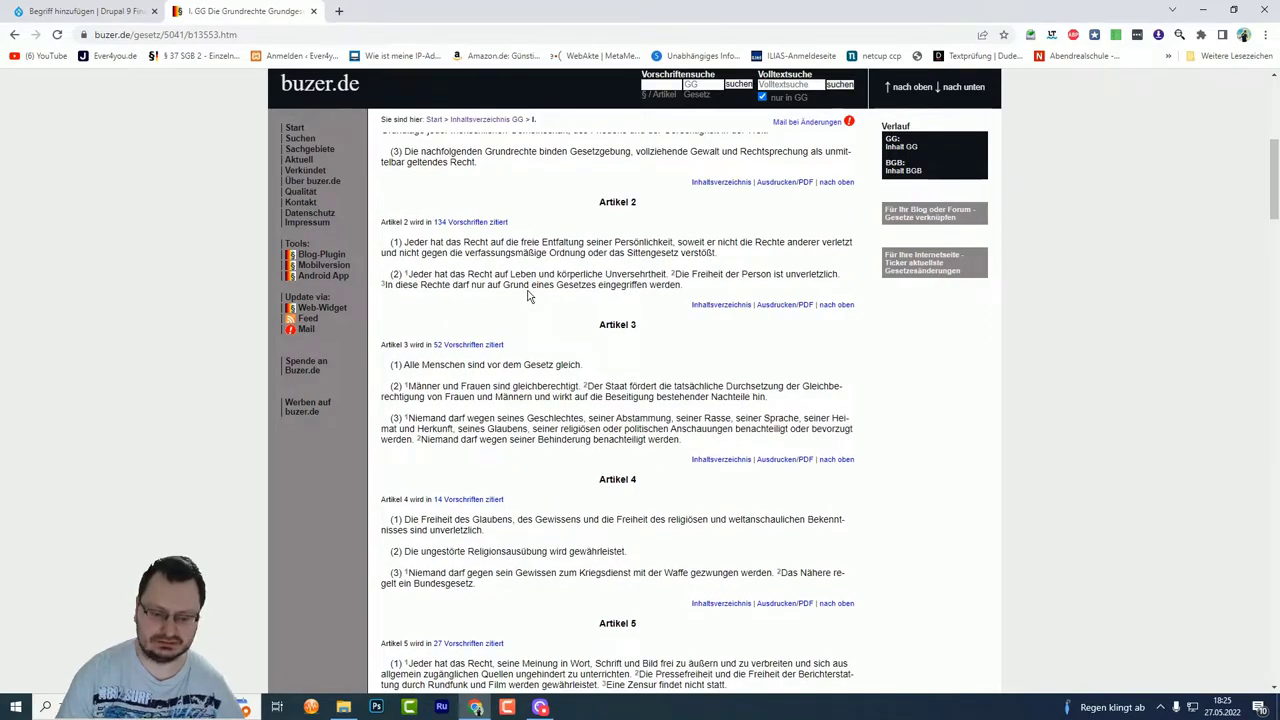
Step: Select <Hauptebene> as the GG term's parent under Beziehungen and save the term
left_click(85, 11)
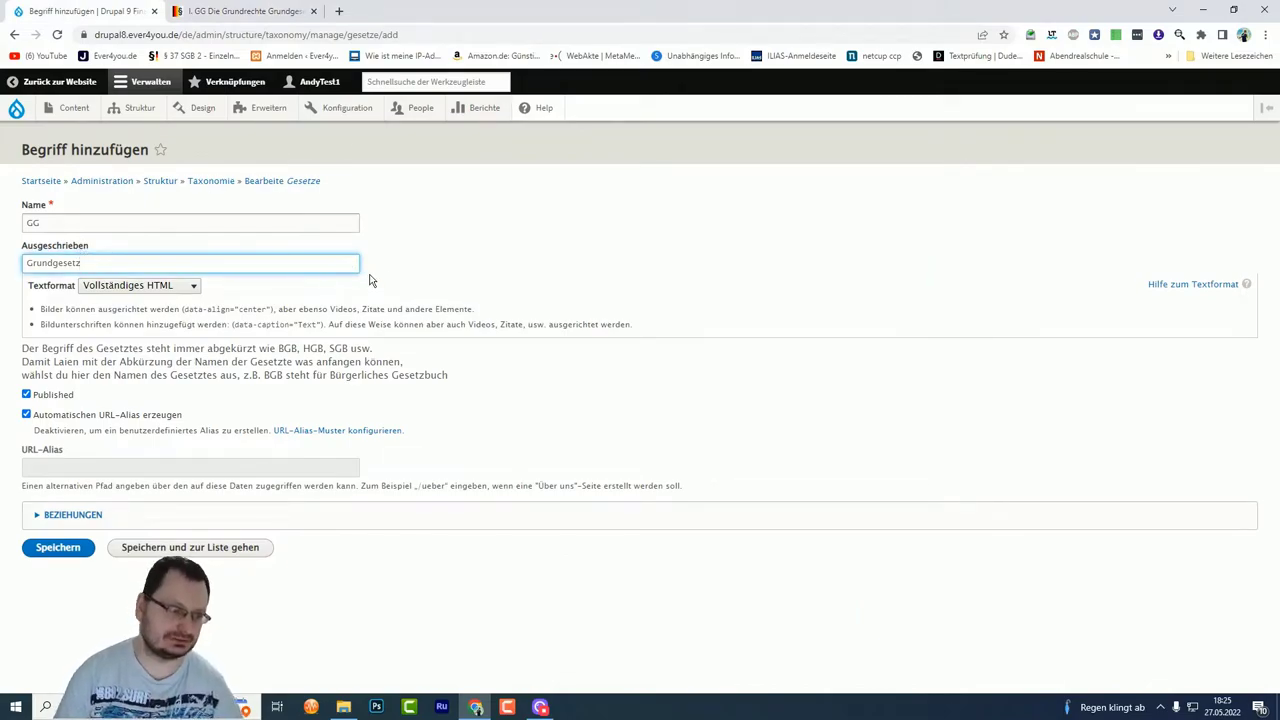
left_click(63, 518)
left_click(61, 558)
scroll(237, 474, "down", 1)
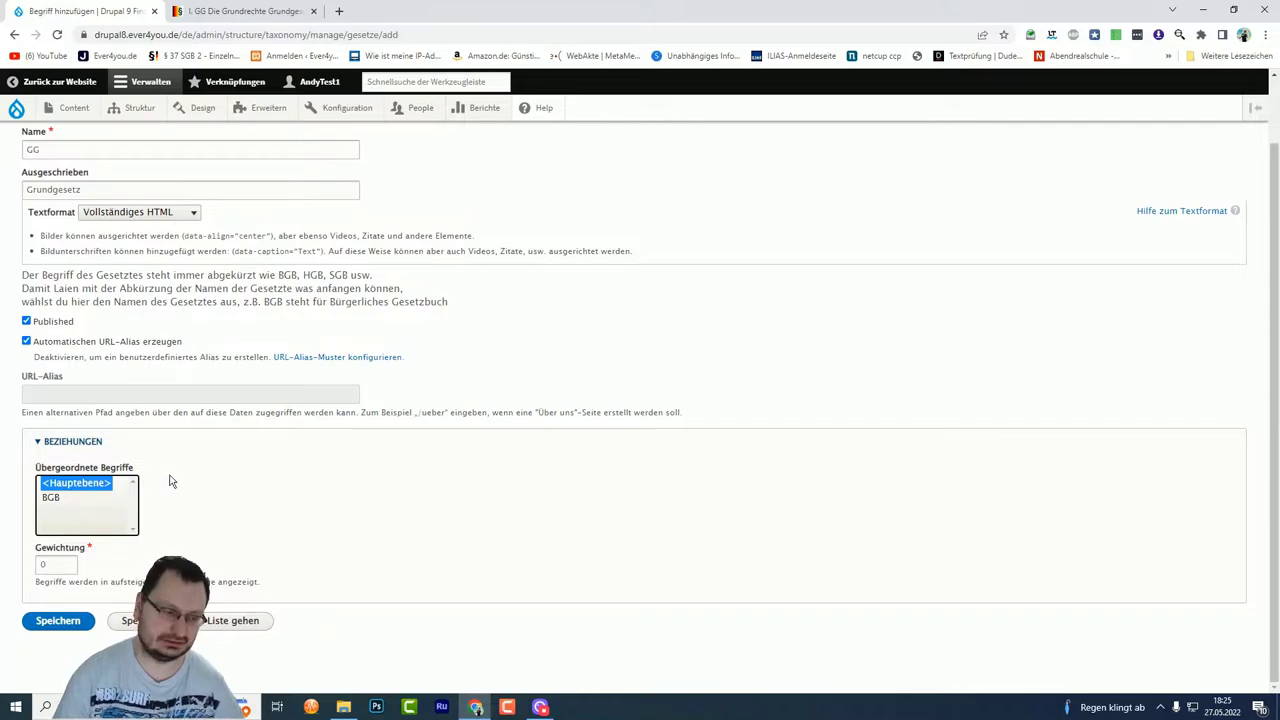
scroll(227, 438, "up", 1)
scroll(227, 438, "up", 1)
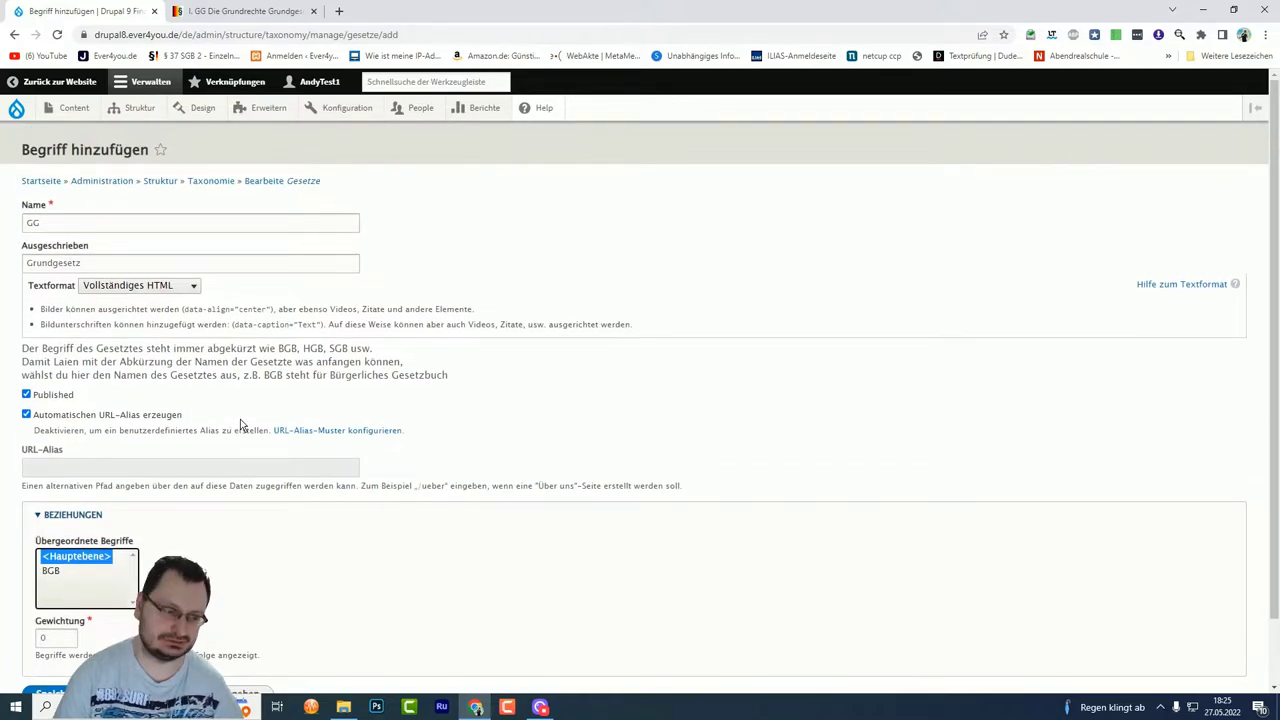
scroll(214, 423, "down", 1)
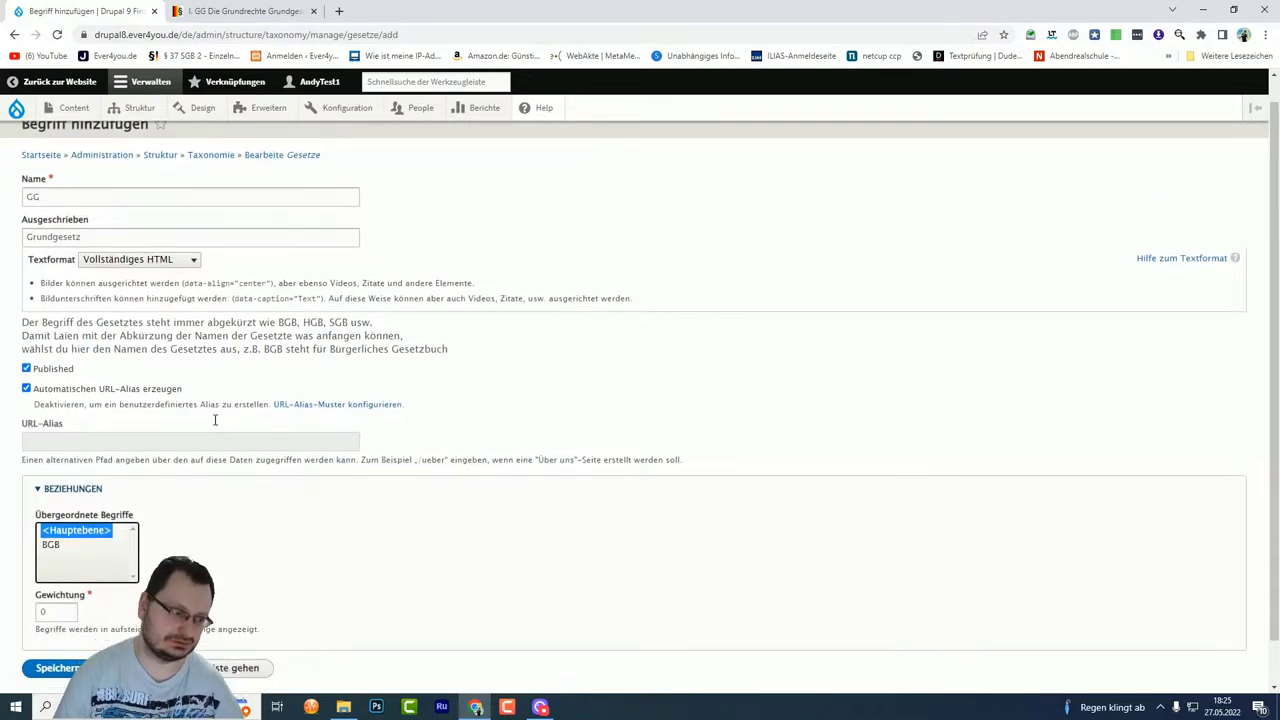
left_click(60, 620)
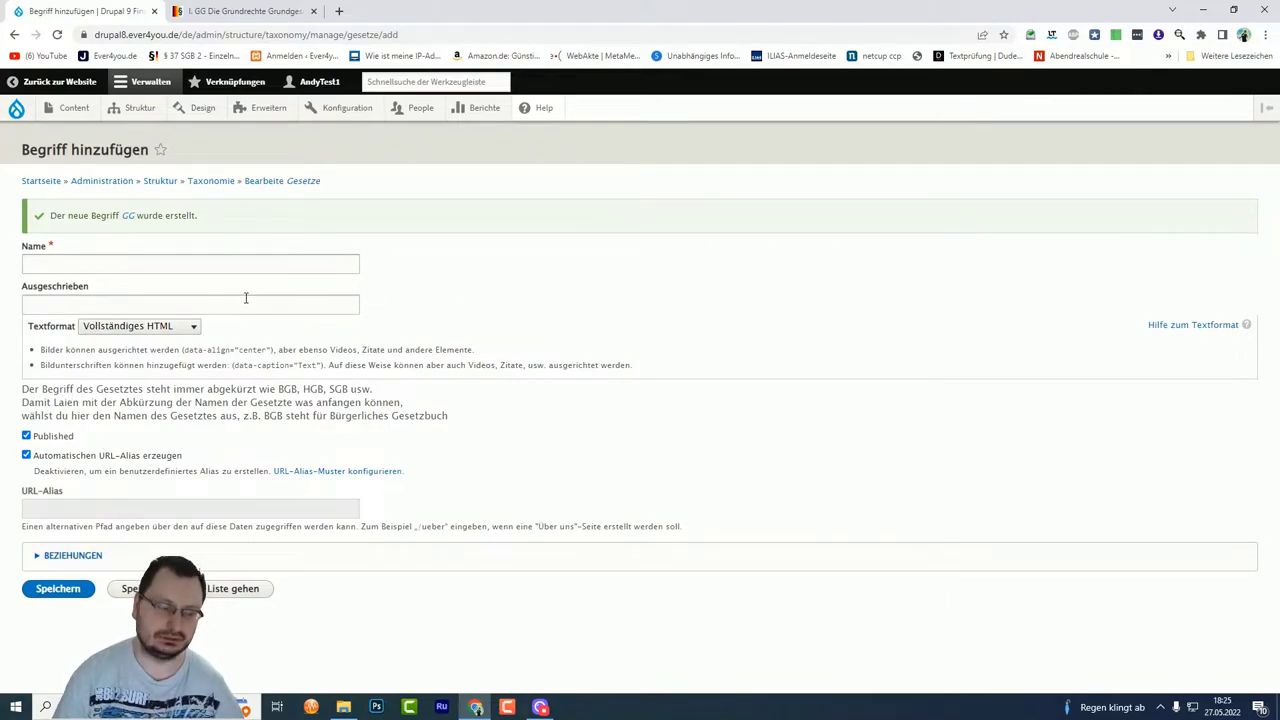
Step: Open the HGB law page on buzer.de and enter "HGB" as the Name of the new Gesetze term
left_click(250, 11)
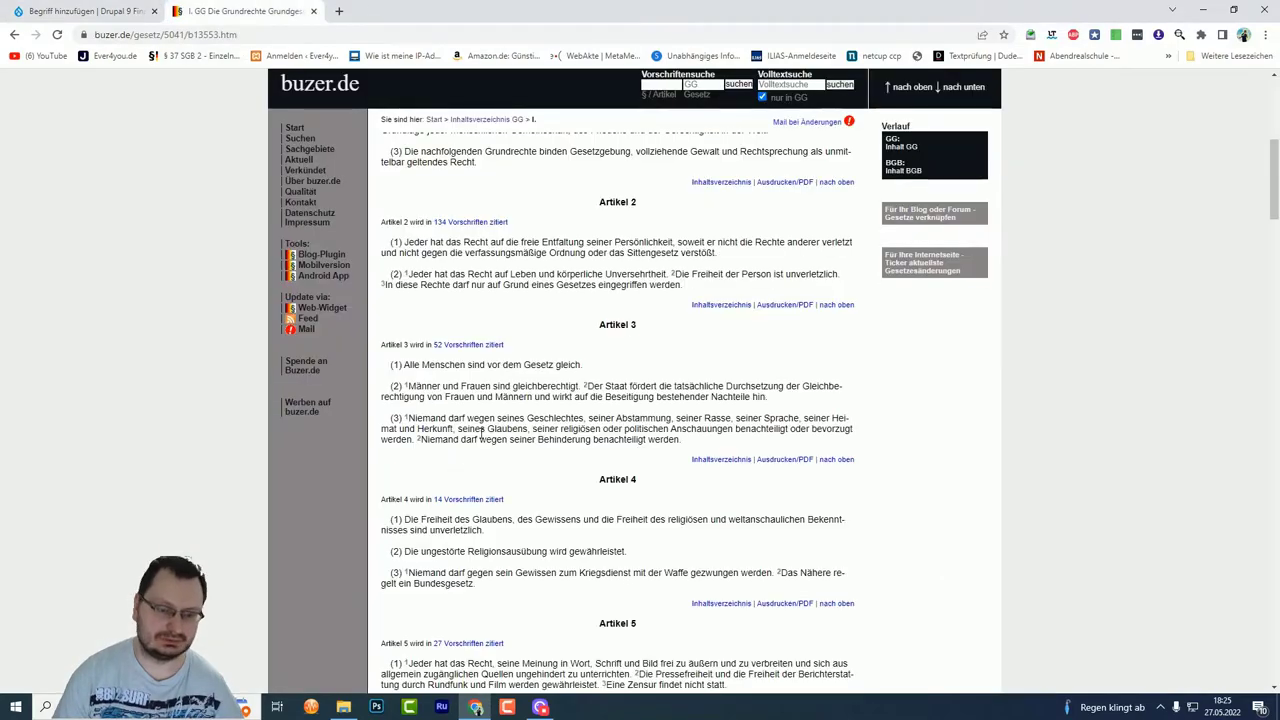
left_click(294, 128)
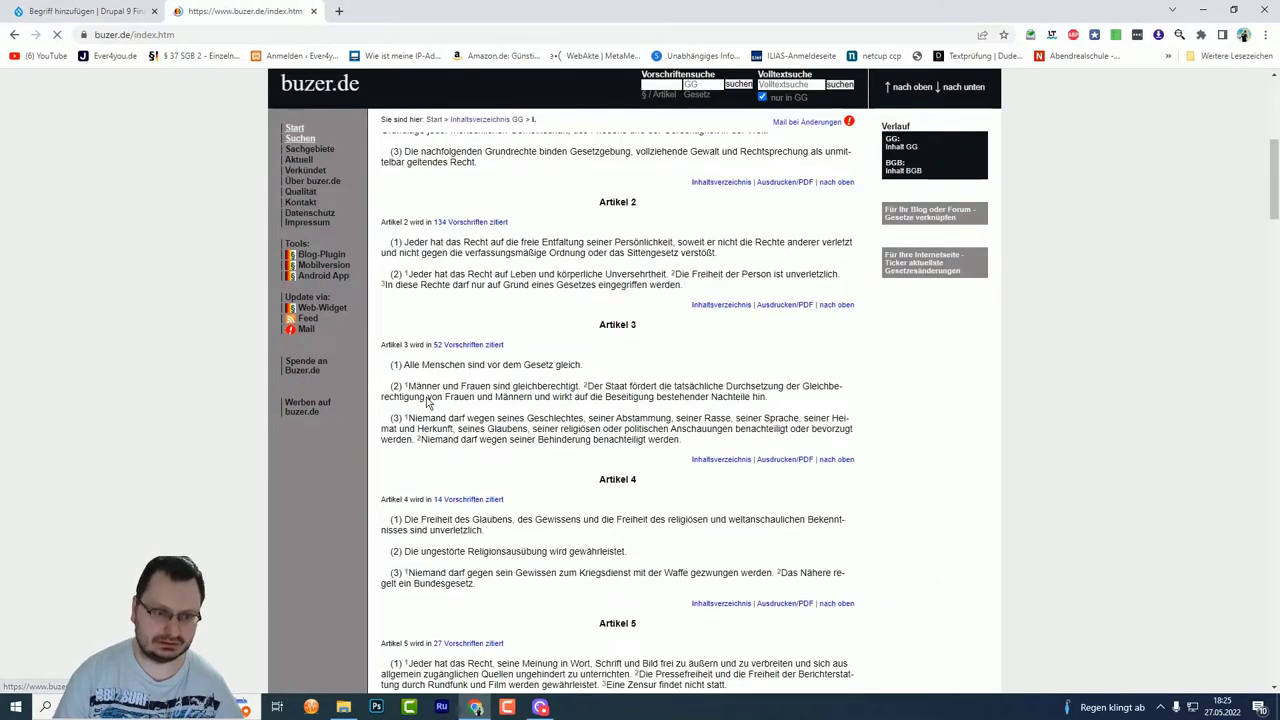
left_click(483, 235)
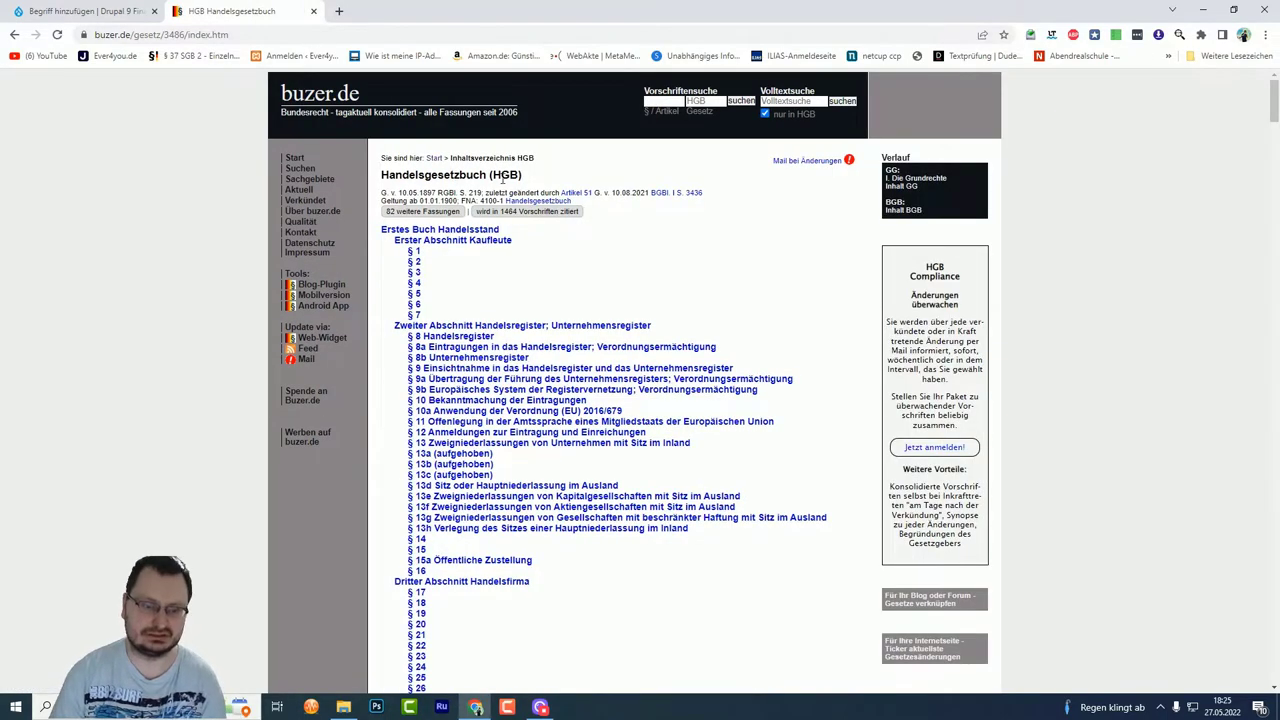
left_click(136, 14)
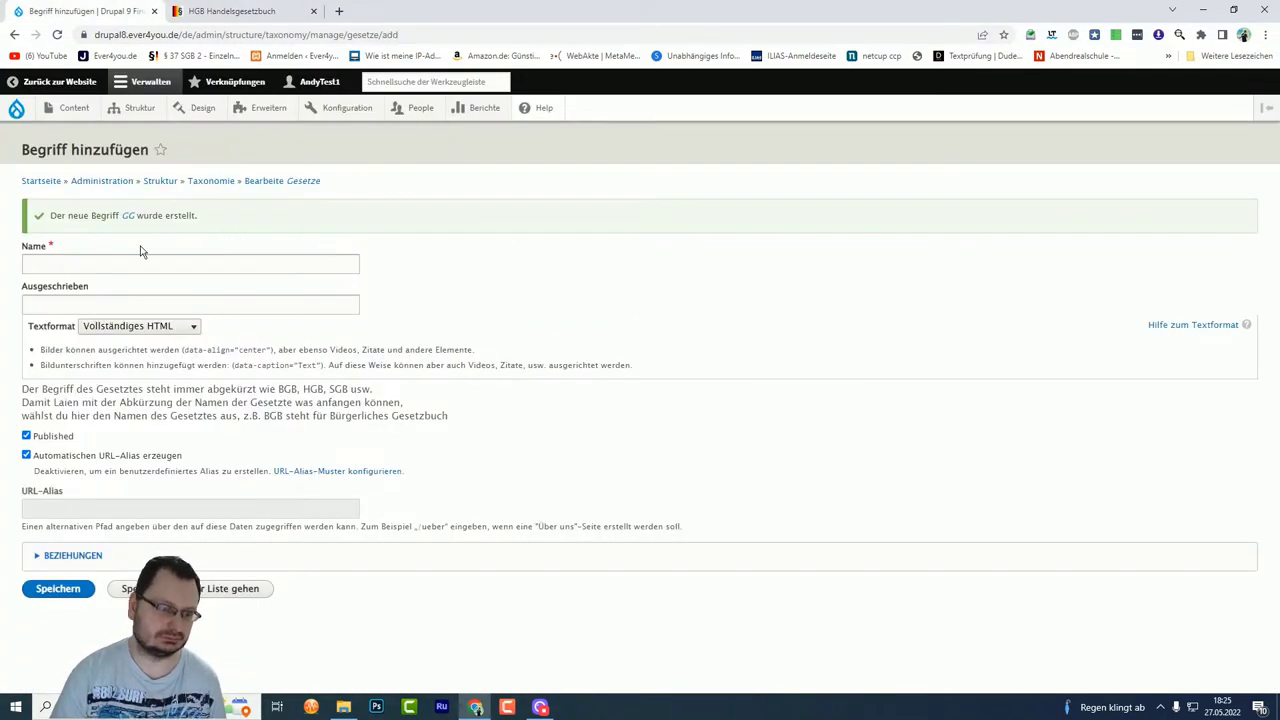
left_click(69, 261)
type("HGB")
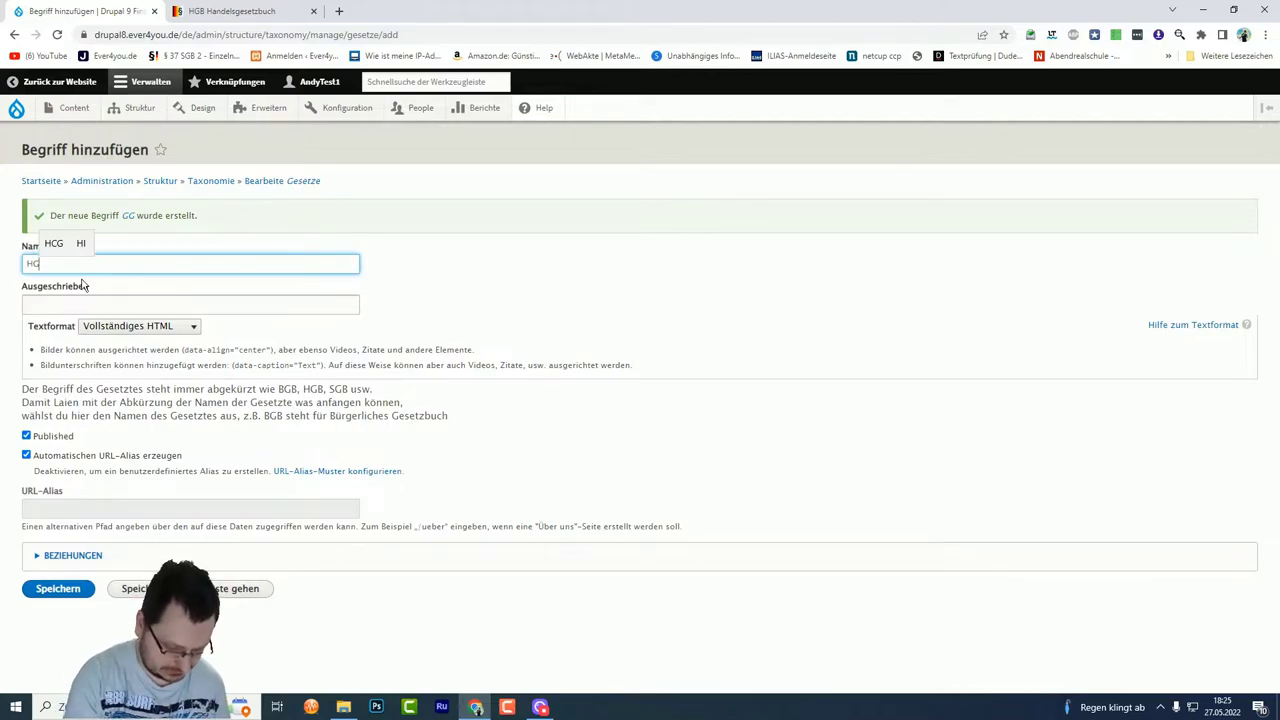
Step: Copy the title "Handelsgesetzbuch" from the law page into the Ausgeschrieben field and save the HGB term
left_click(230, 11)
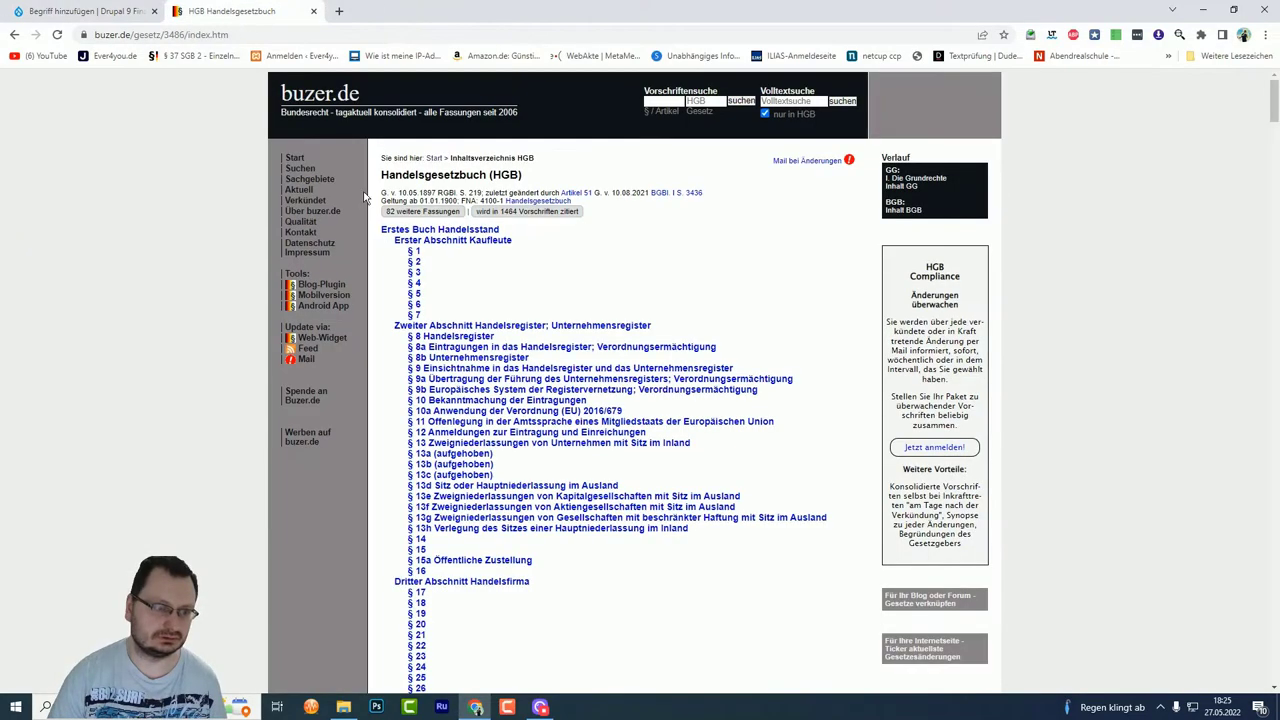
double_click(428, 176)
key("ctrl+c")
left_click(80, 11)
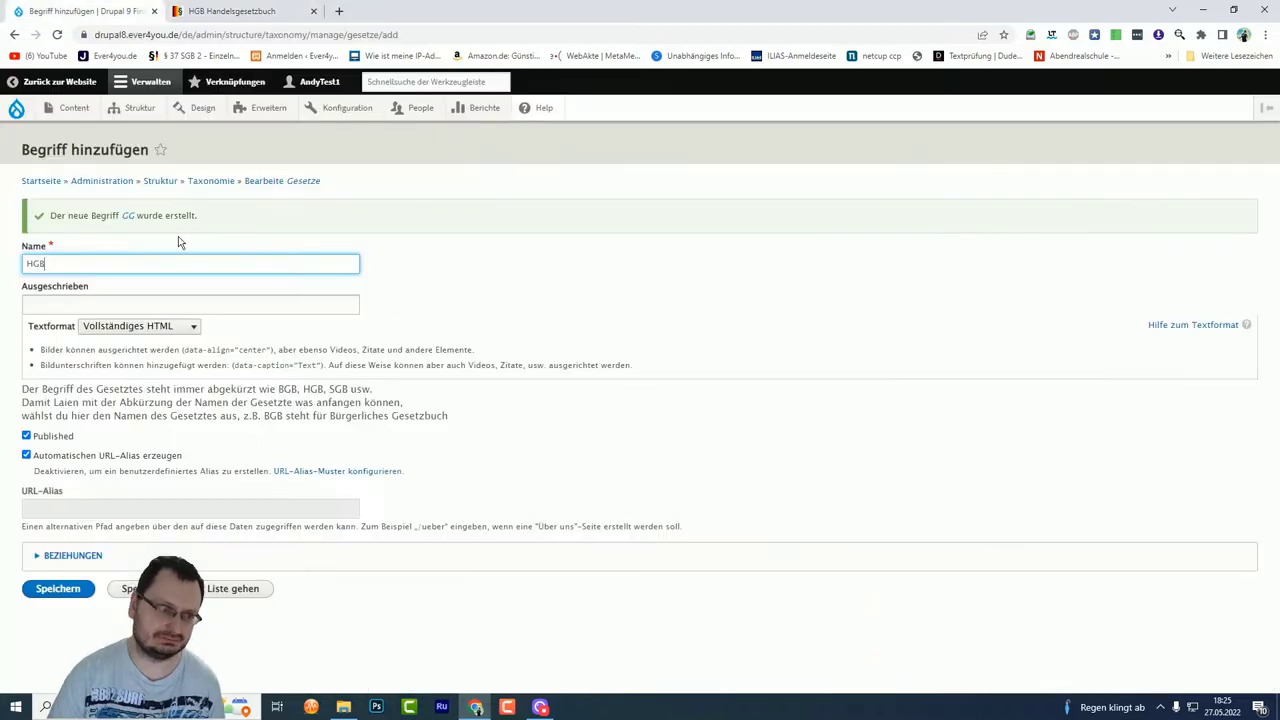
left_click(79, 303)
key("ctrl+v")
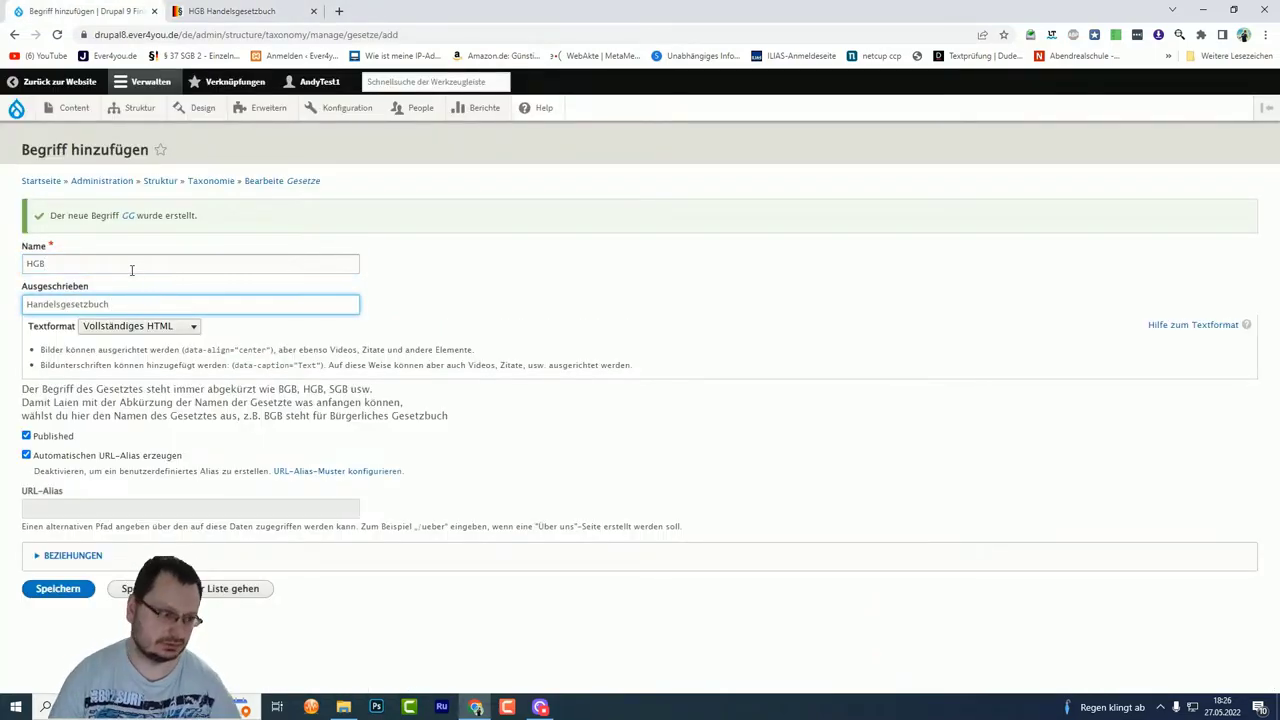
left_click(44, 596)
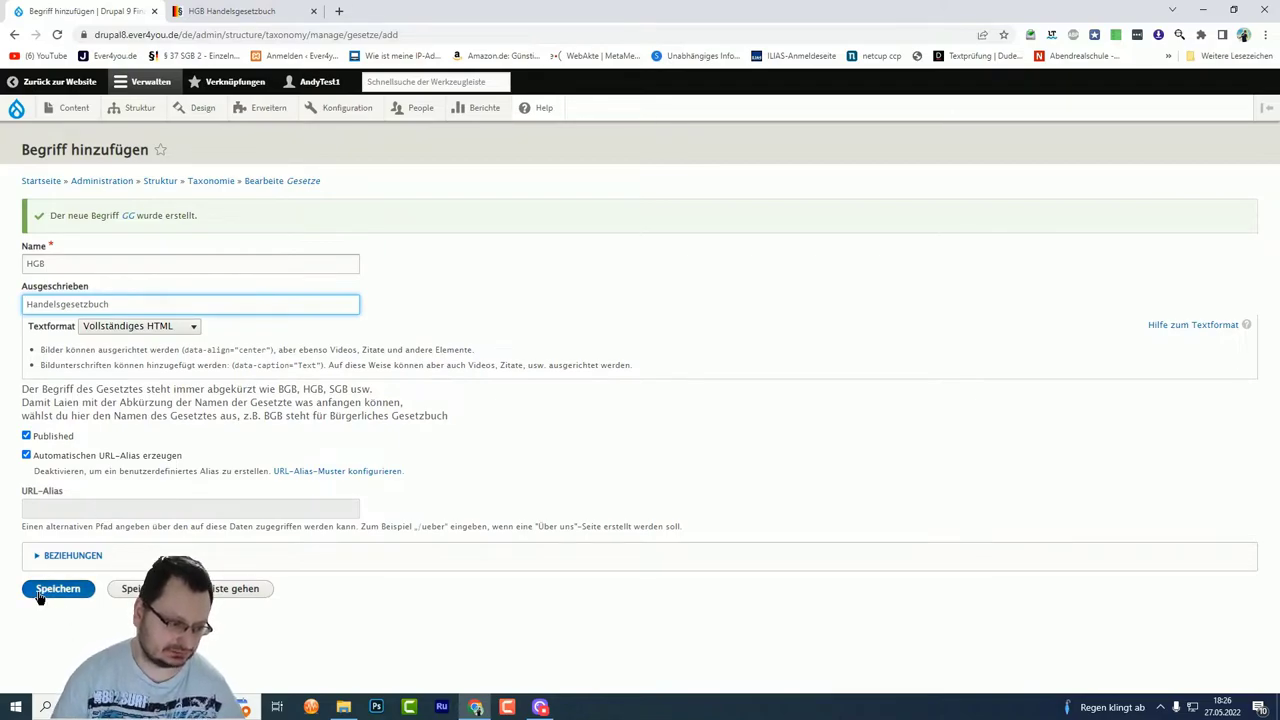
Step: Open the StGB law on buzer.de and copy the abbreviation "StGB" from its heading into the new term's Name field
left_click(271, 8)
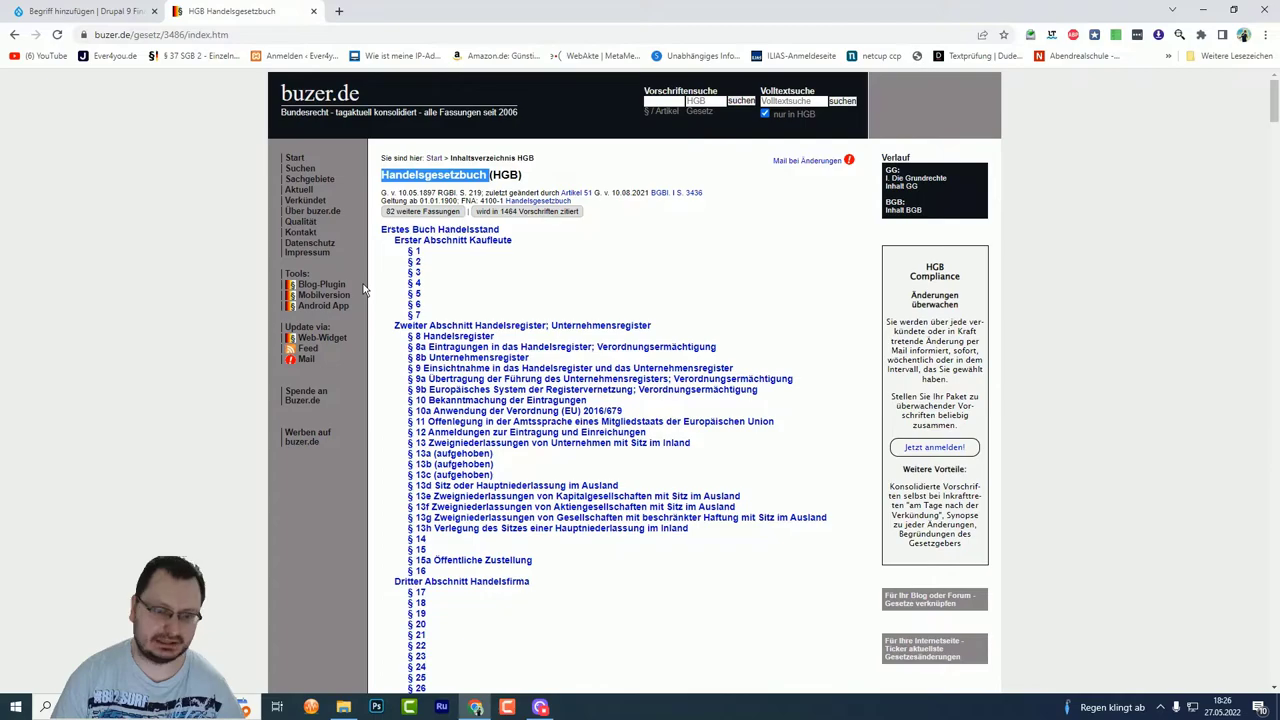
left_click(305, 156)
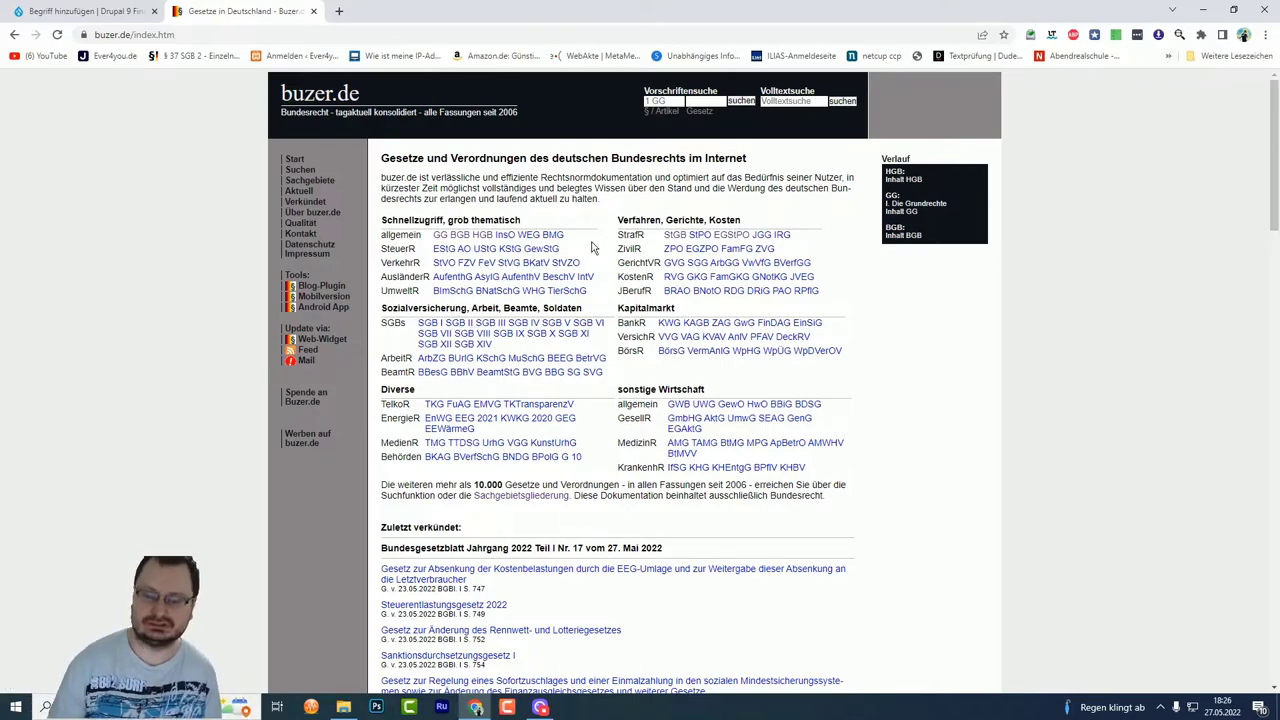
left_click(675, 236)
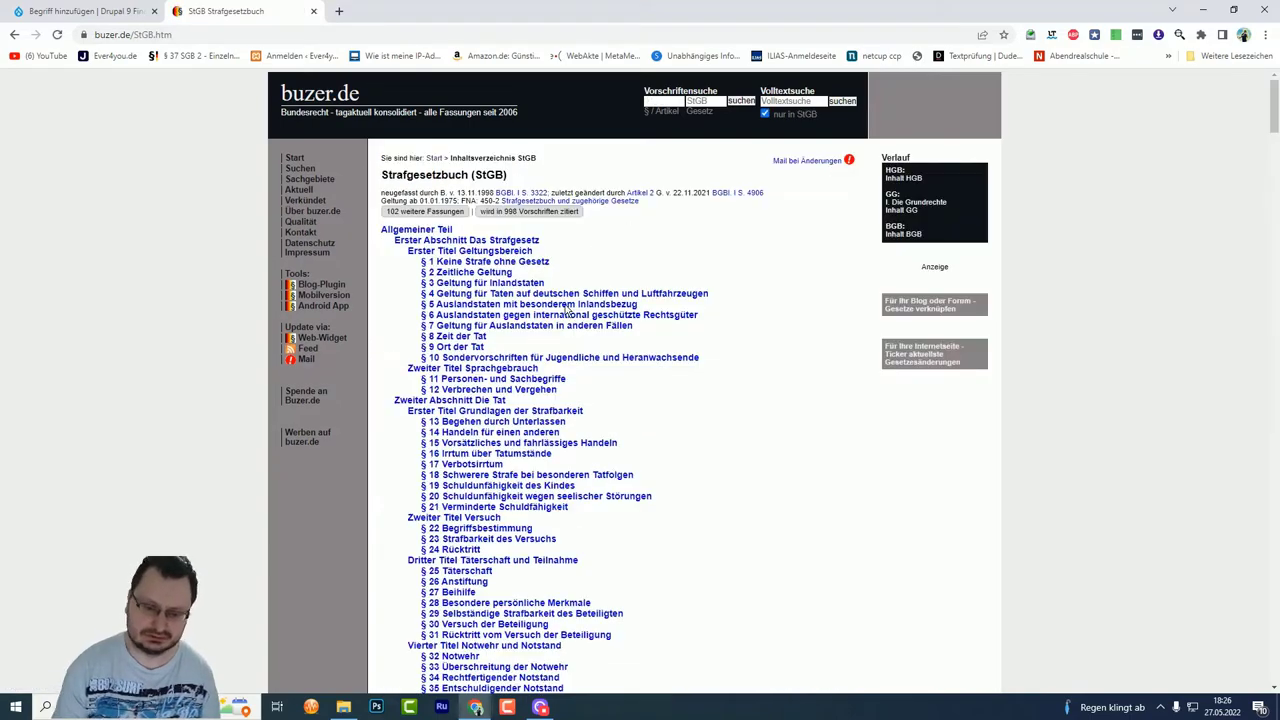
double_click(489, 175)
key("ctrl+c")
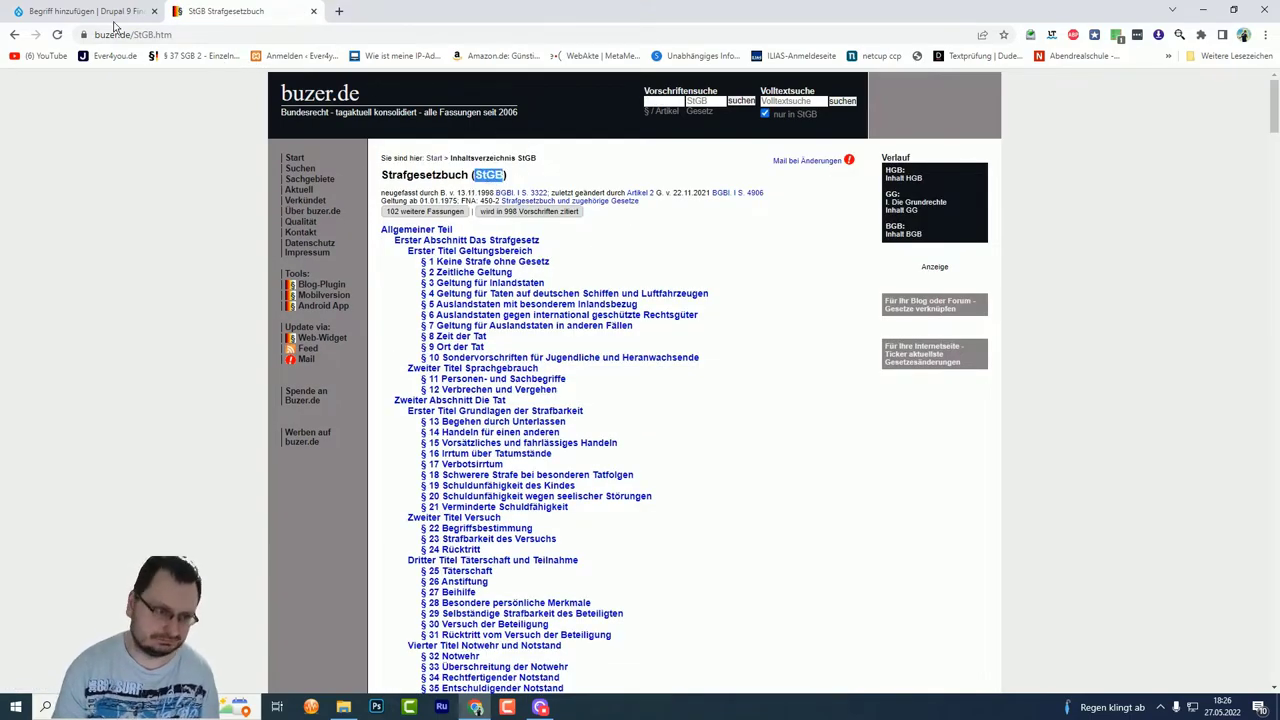
left_click(85, 11)
key("ctrl+v")
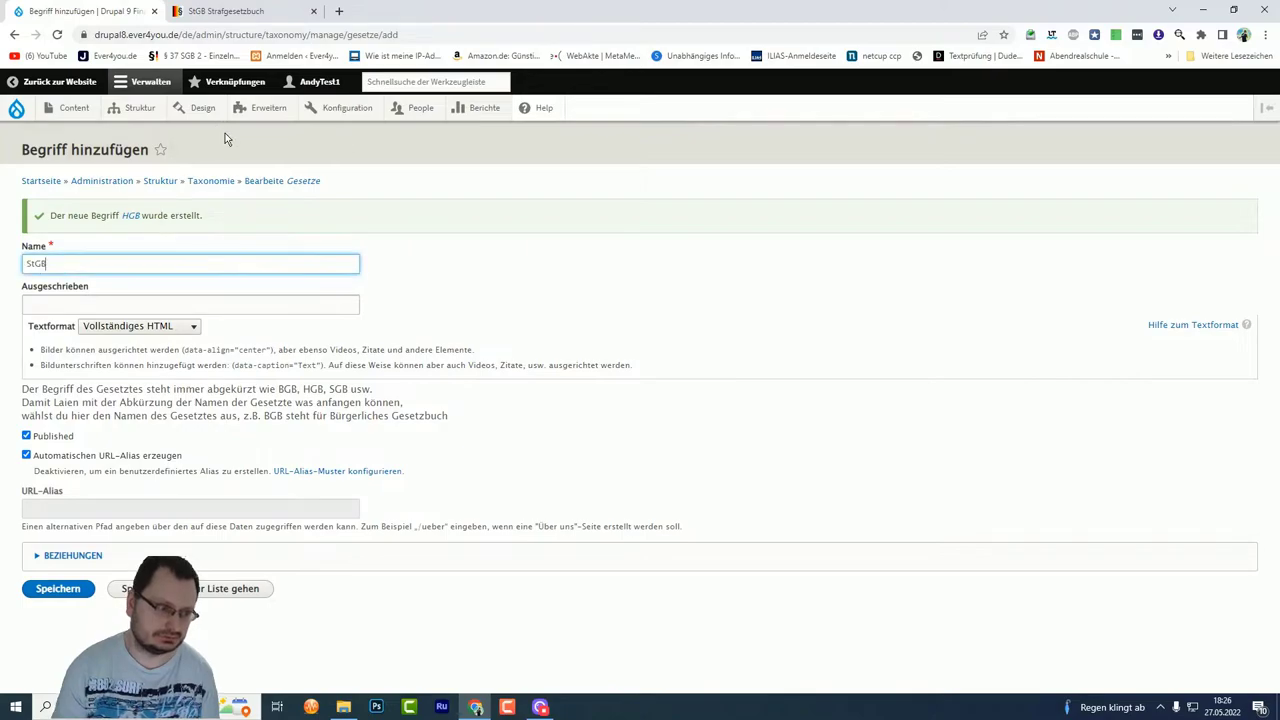
Step: Copy the title "Strafgesetzbuch" from the StGB page heading into the Ausgeschrieben field
left_click(222, 11)
double_click(421, 177)
key("ctrl+c")
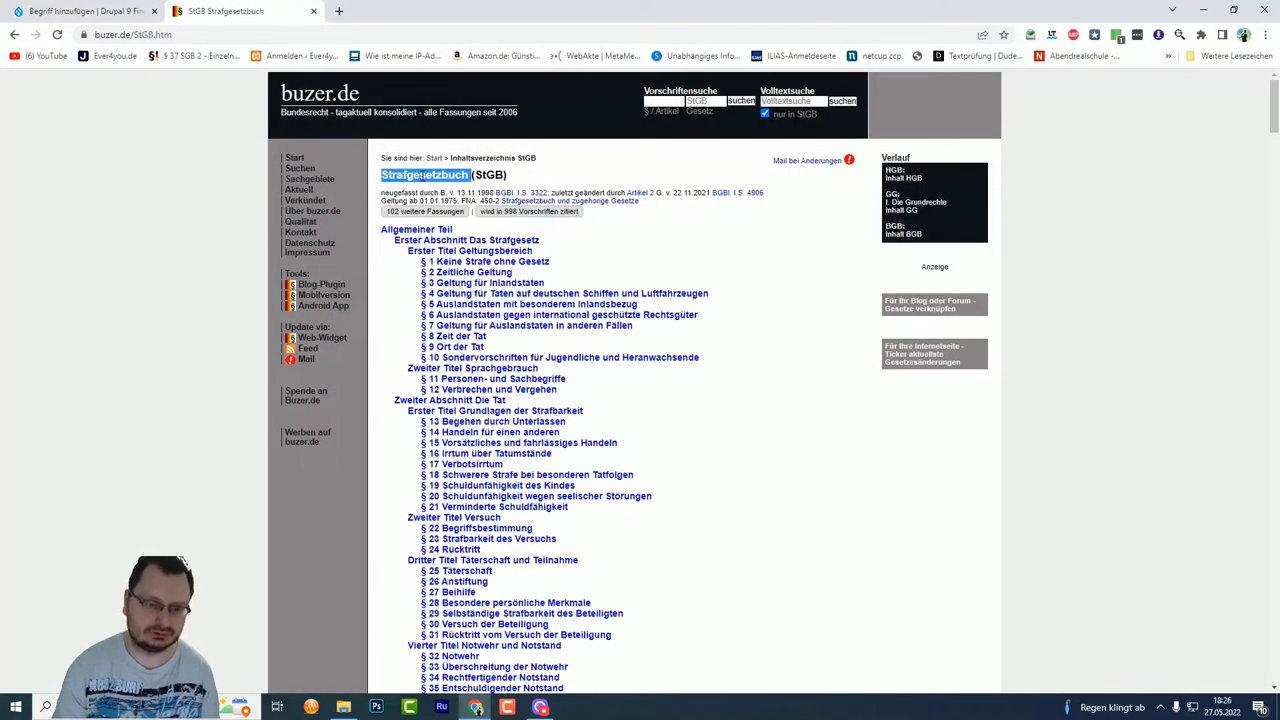
left_click(85, 11)
left_click(108, 304)
key("ctrl+v")
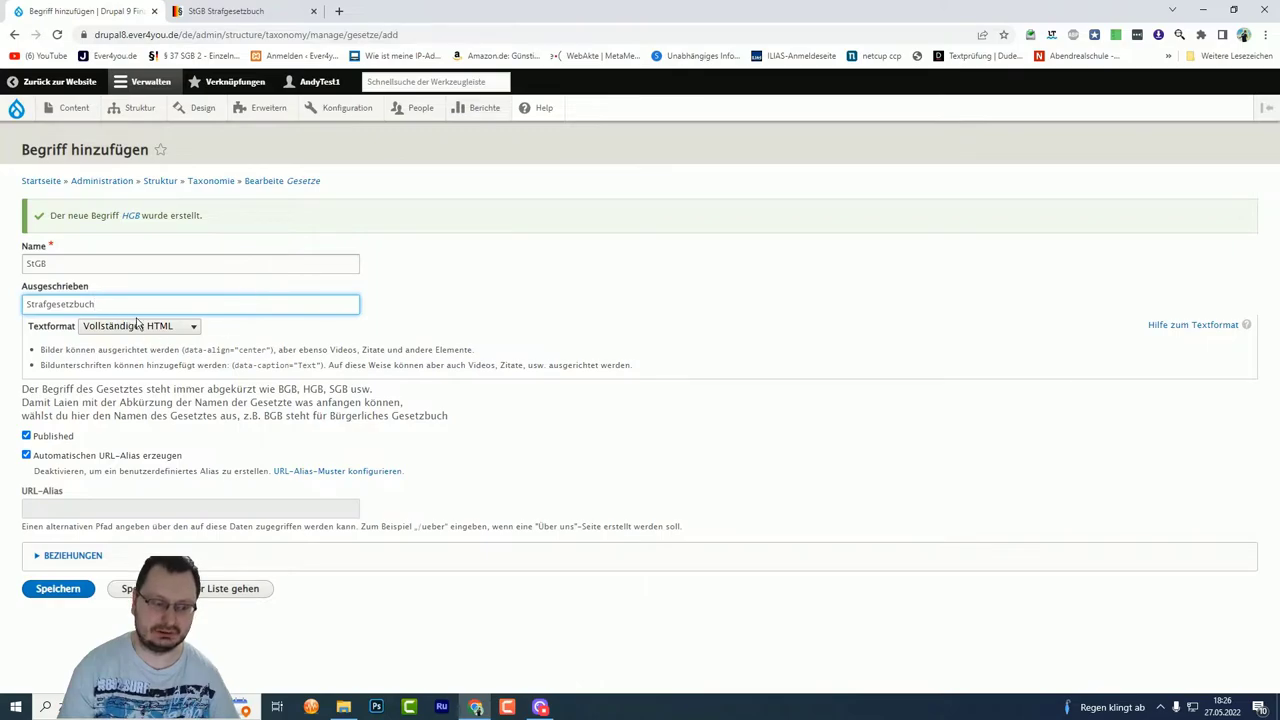
Step: Select <Hauptebene> as the StGB term's parent under Beziehungen and save the term
left_click(74, 556)
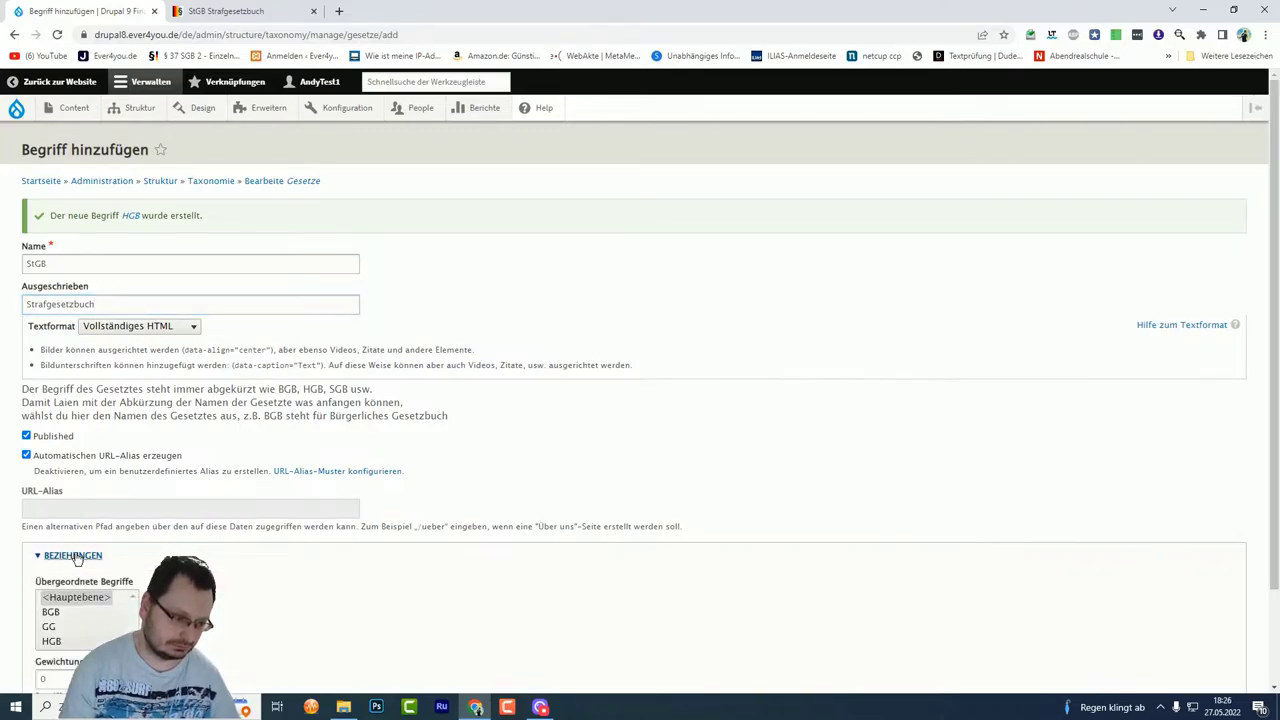
left_click(85, 598)
scroll(200, 495, "down", 2)
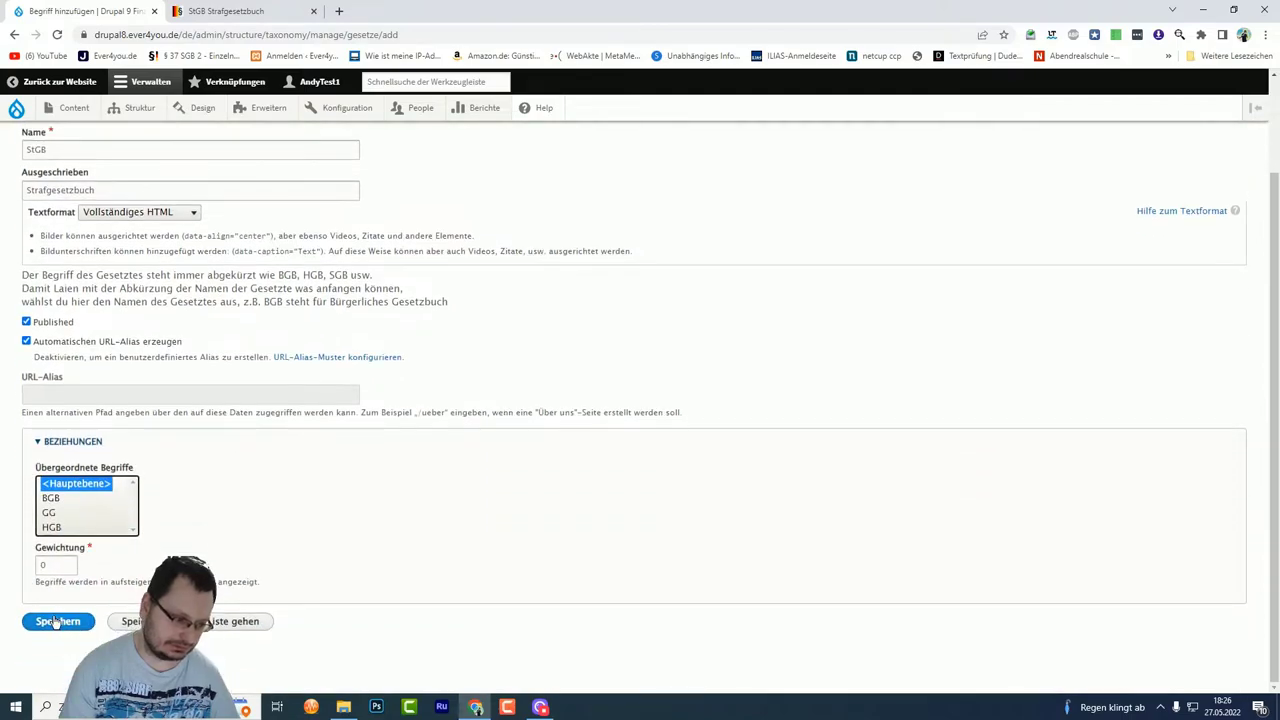
key("Return")
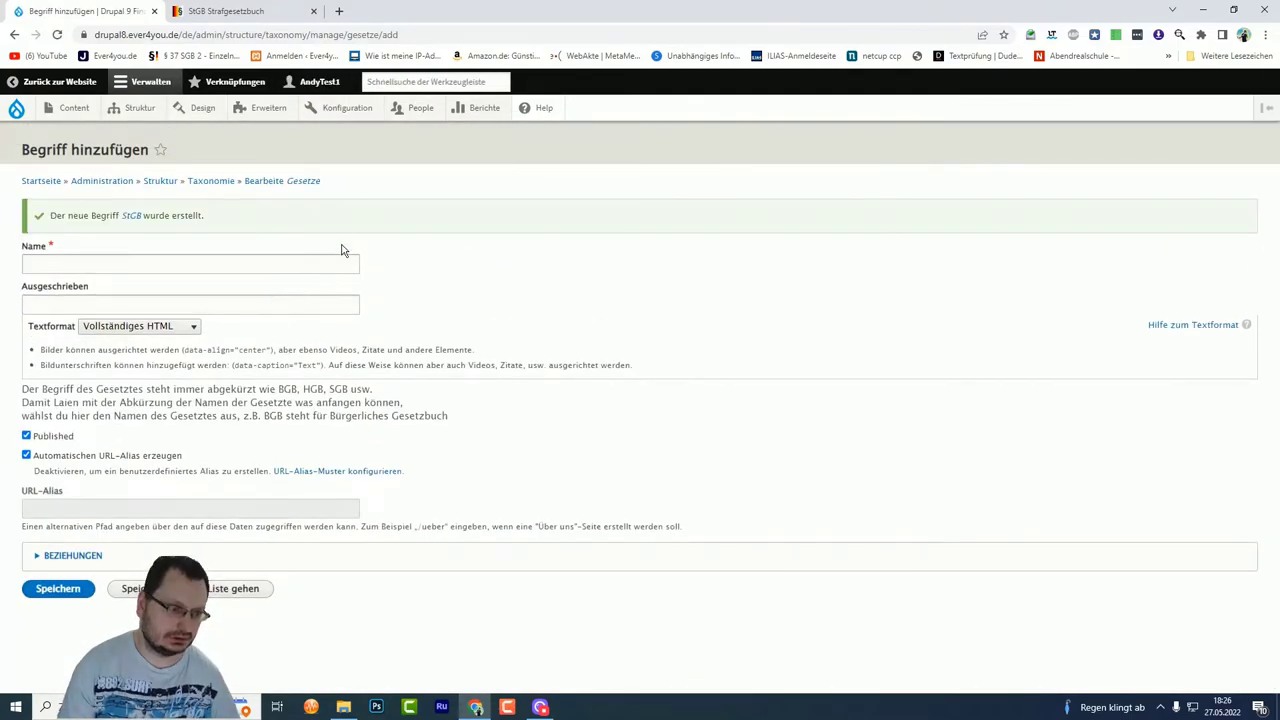
Step: Review the Gesetze vocabulary's list of terms, its fields and the widgets in its form display
left_click(201, 181)
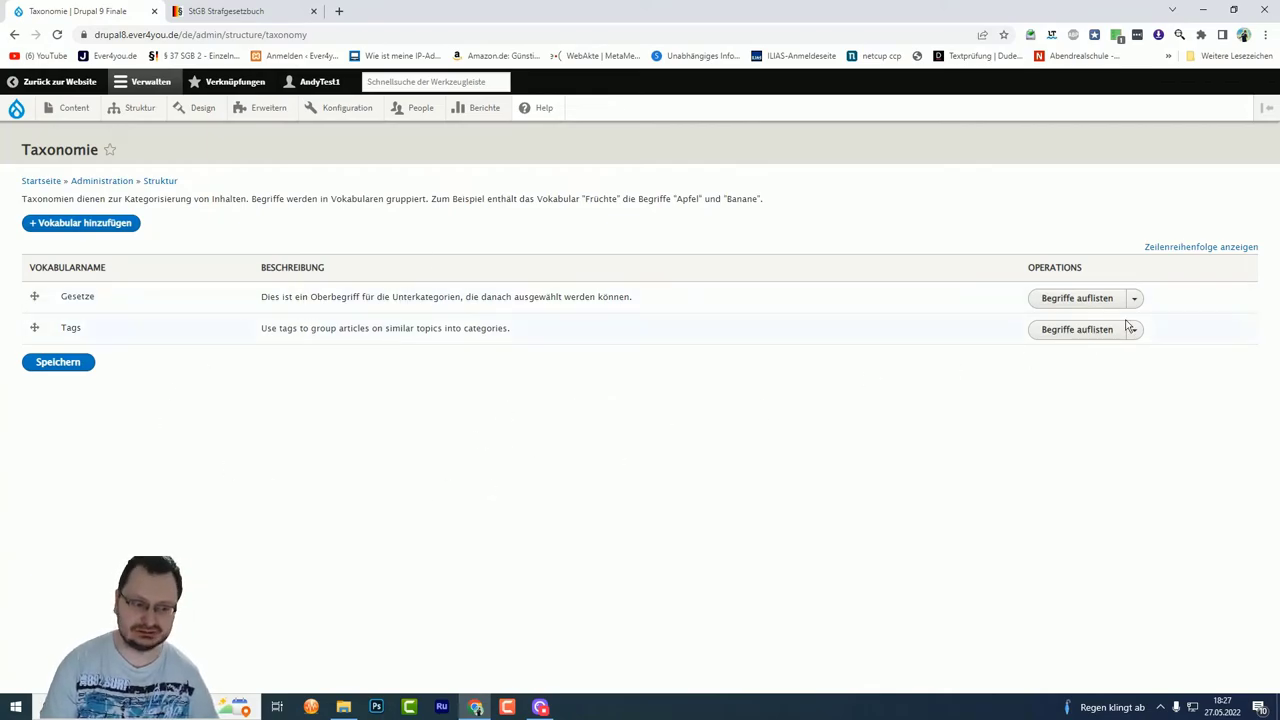
left_click(1100, 299)
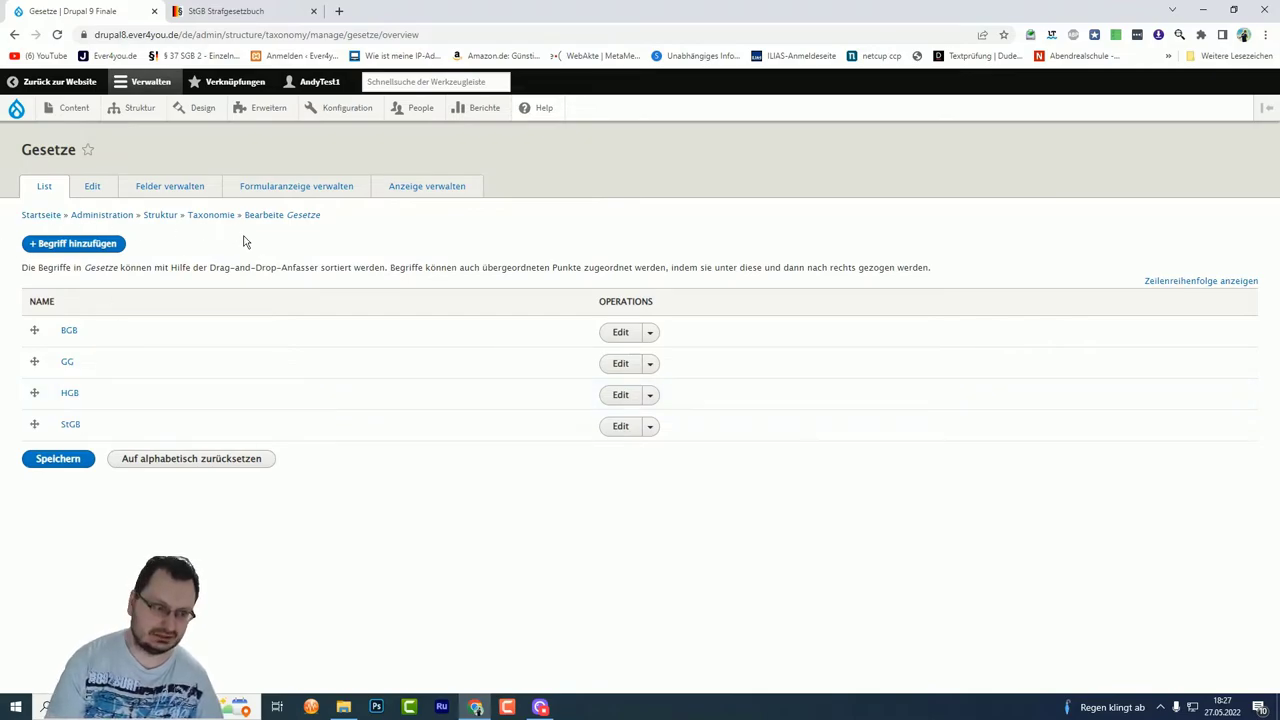
left_click(146, 190)
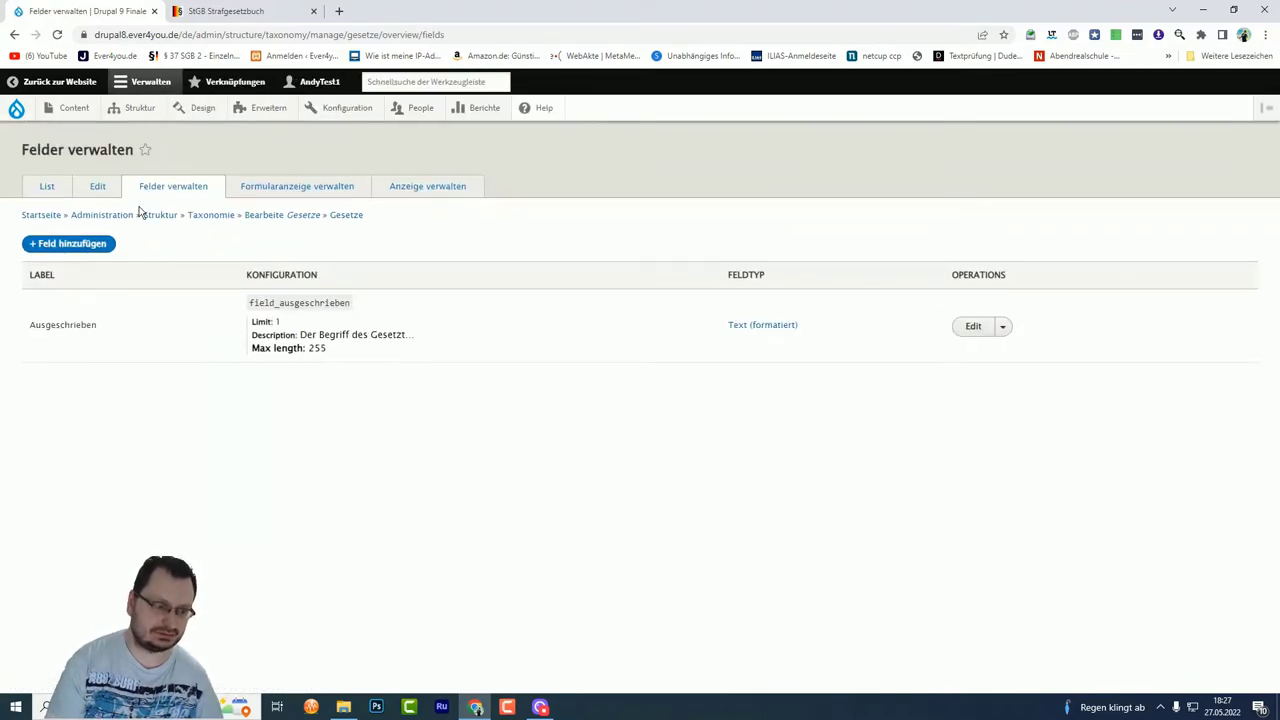
left_click(270, 192)
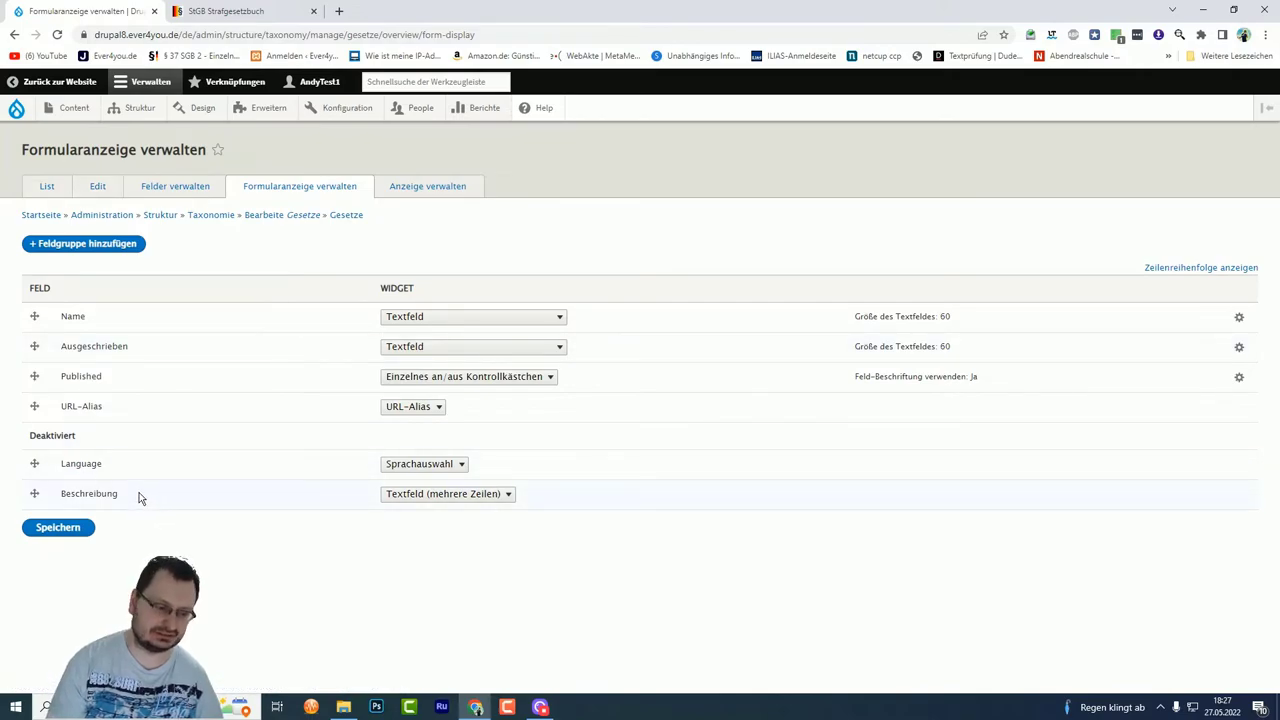
left_click(436, 494)
left_click(425, 507)
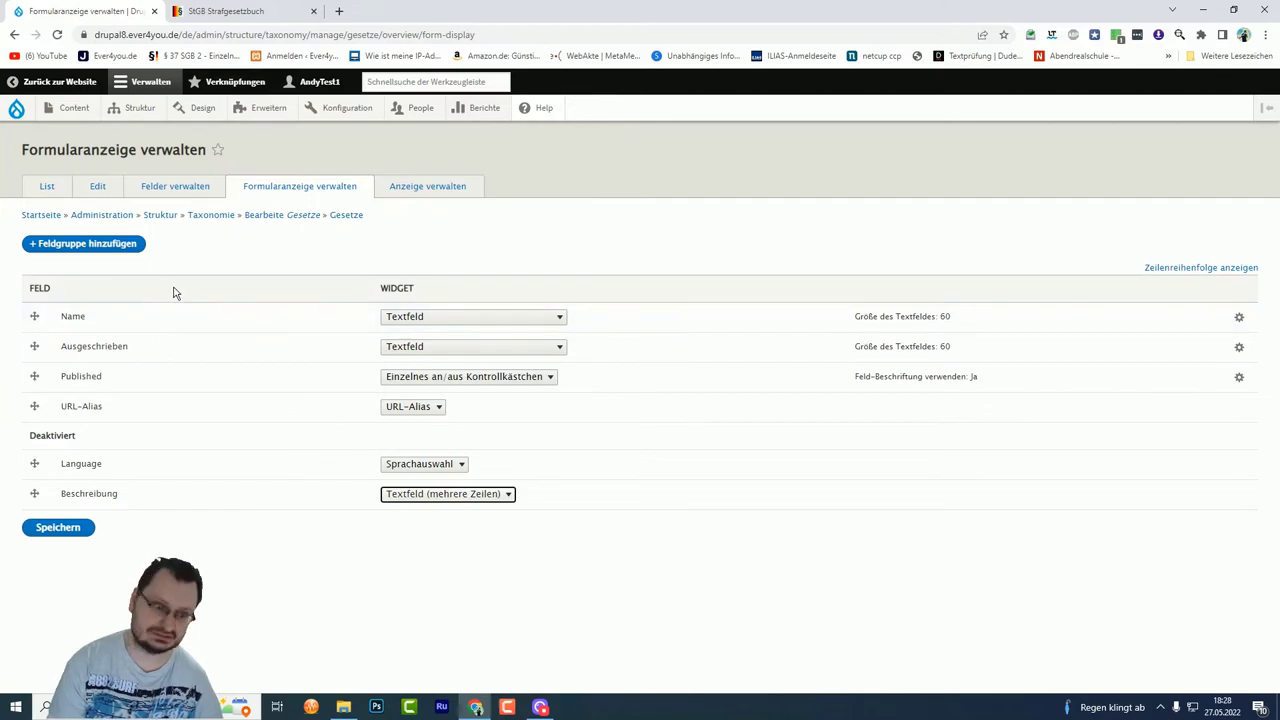
left_click(159, 196)
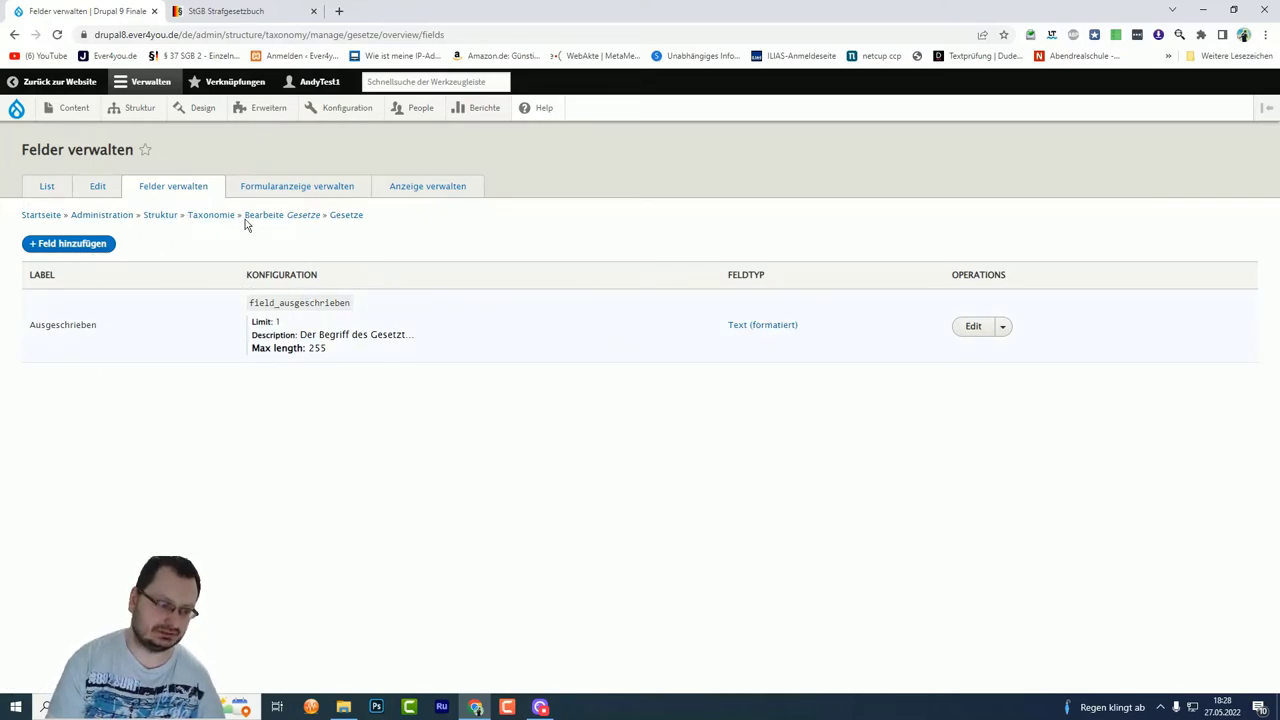
left_click(44, 187)
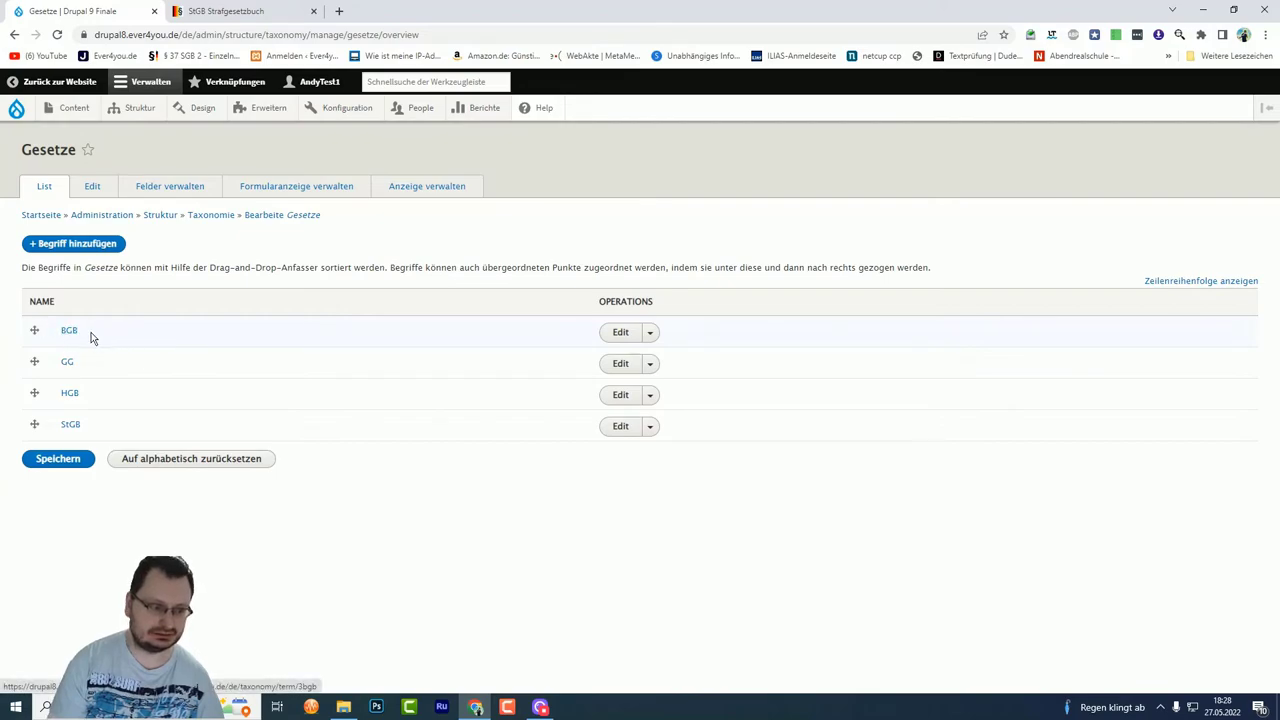
left_click(649, 334)
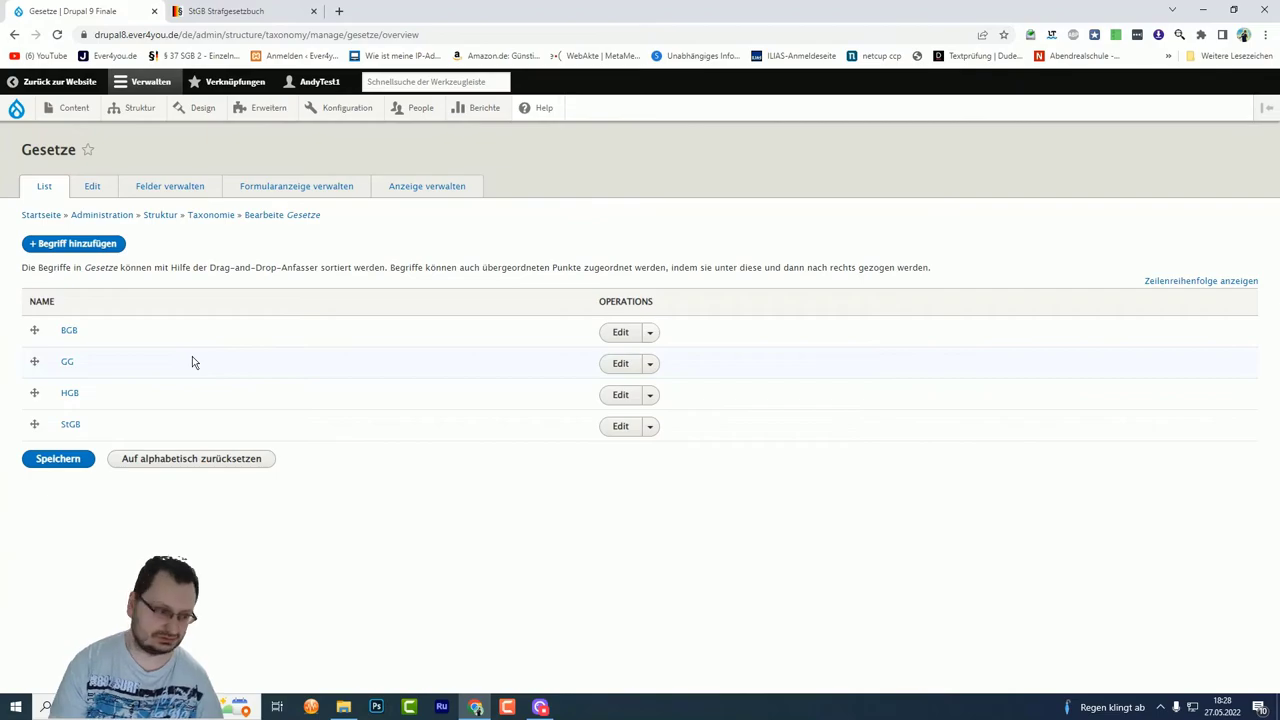
Step: In the display settings of the Gesetze vocabulary, set the label of the Ausgeschrieben field to "- Ausgeblendet -"
left_click(396, 196)
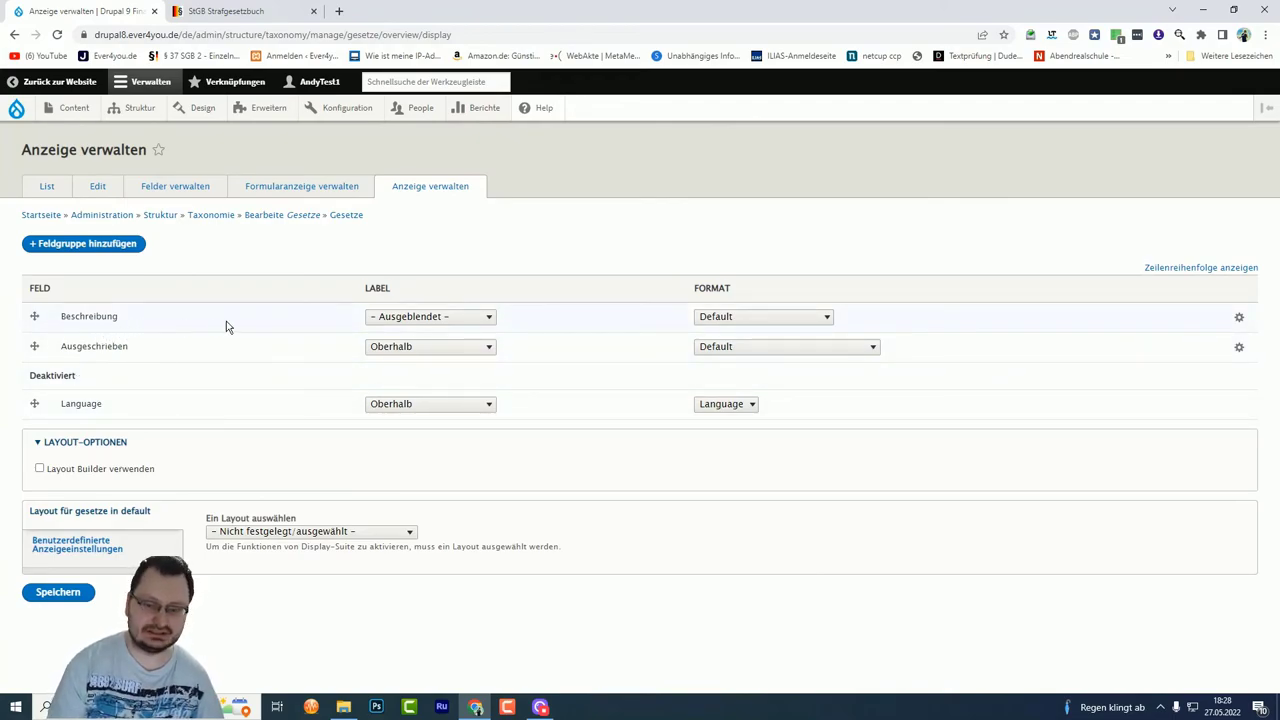
left_click(795, 323)
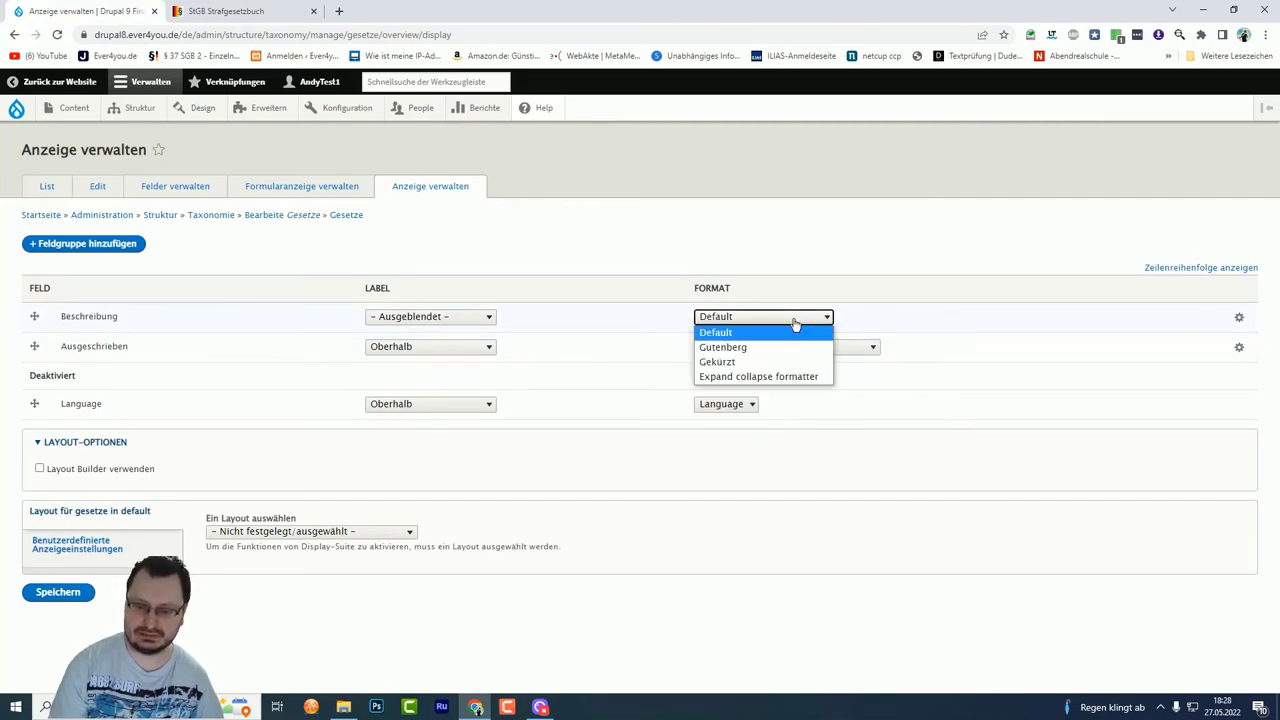
left_click(795, 323)
left_click(466, 318)
left_click(460, 333)
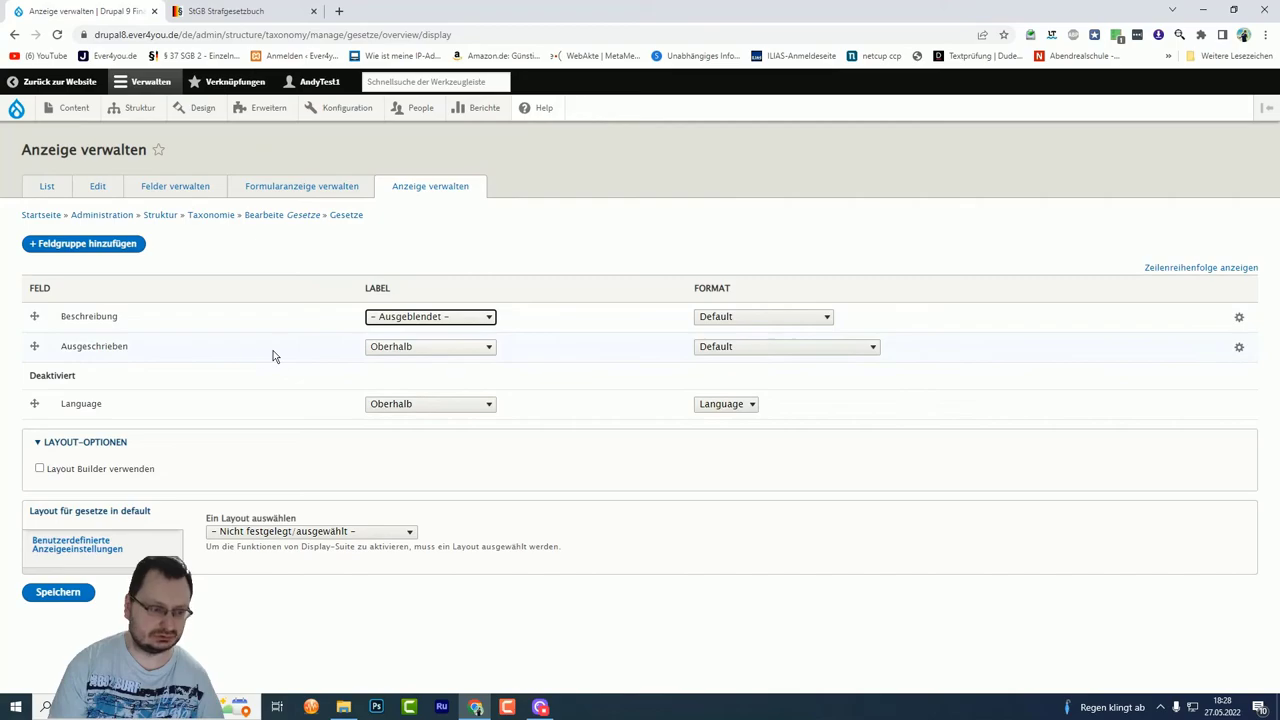
left_click(443, 350)
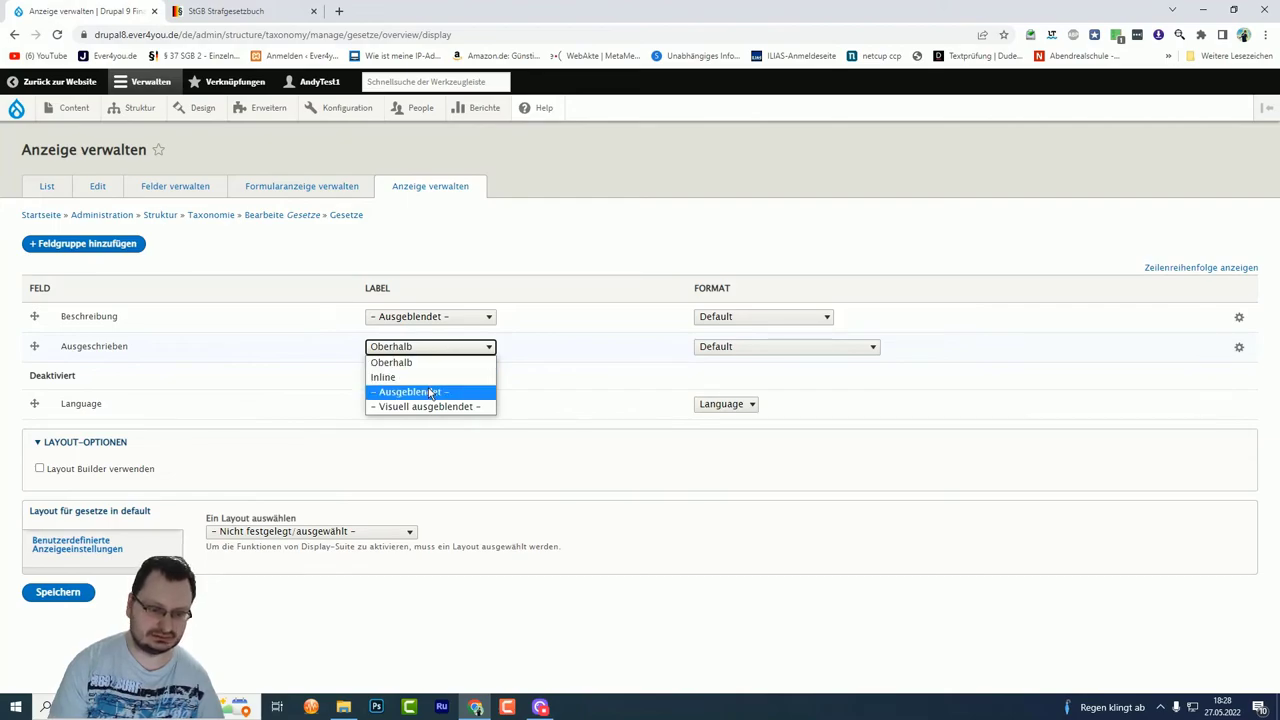
left_click(430, 392)
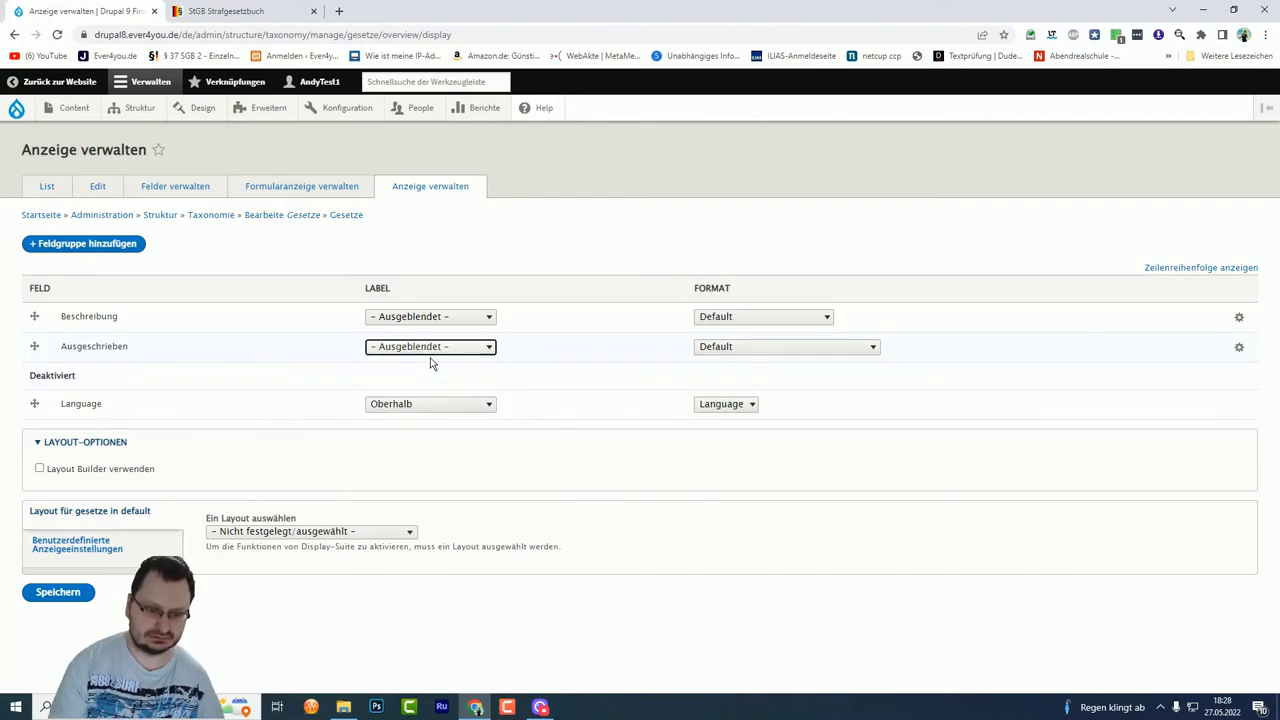
Step: Check the format and layout choices, keep Default for Beschreibung and Ausgeschrieben with no layout selected, and save the display settings
left_click(768, 350)
left_click(767, 361)
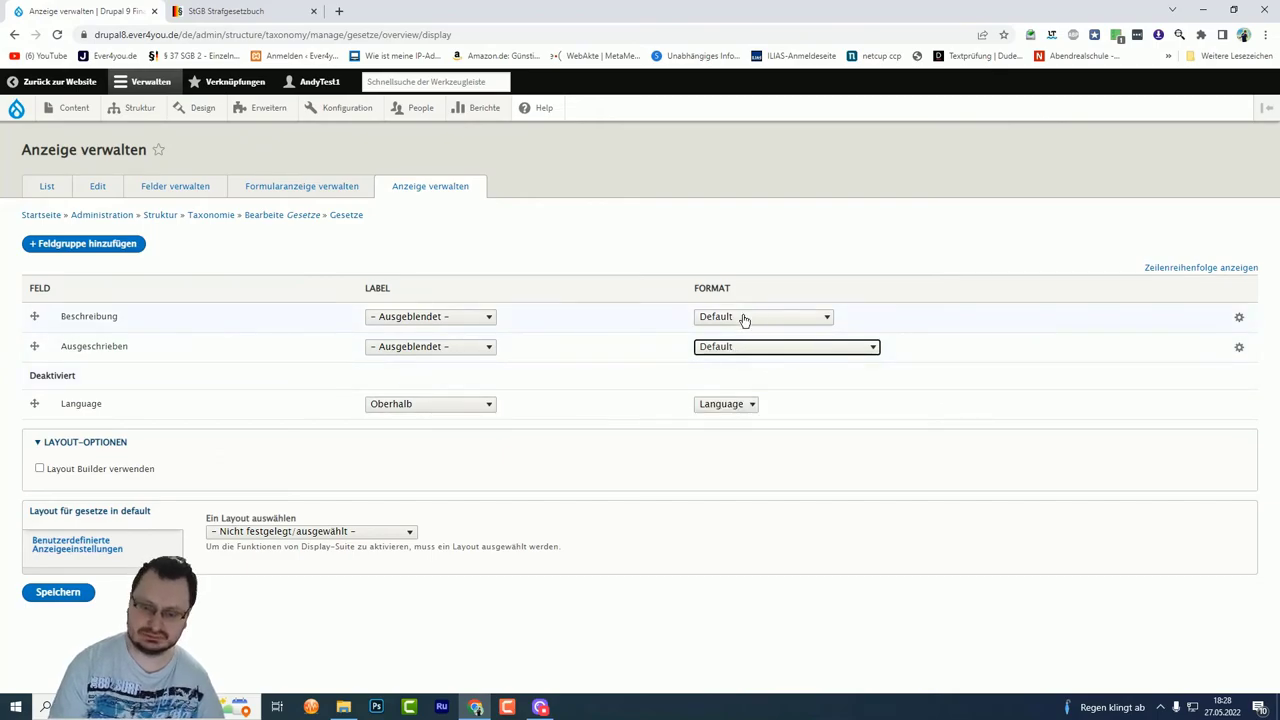
left_click(781, 322)
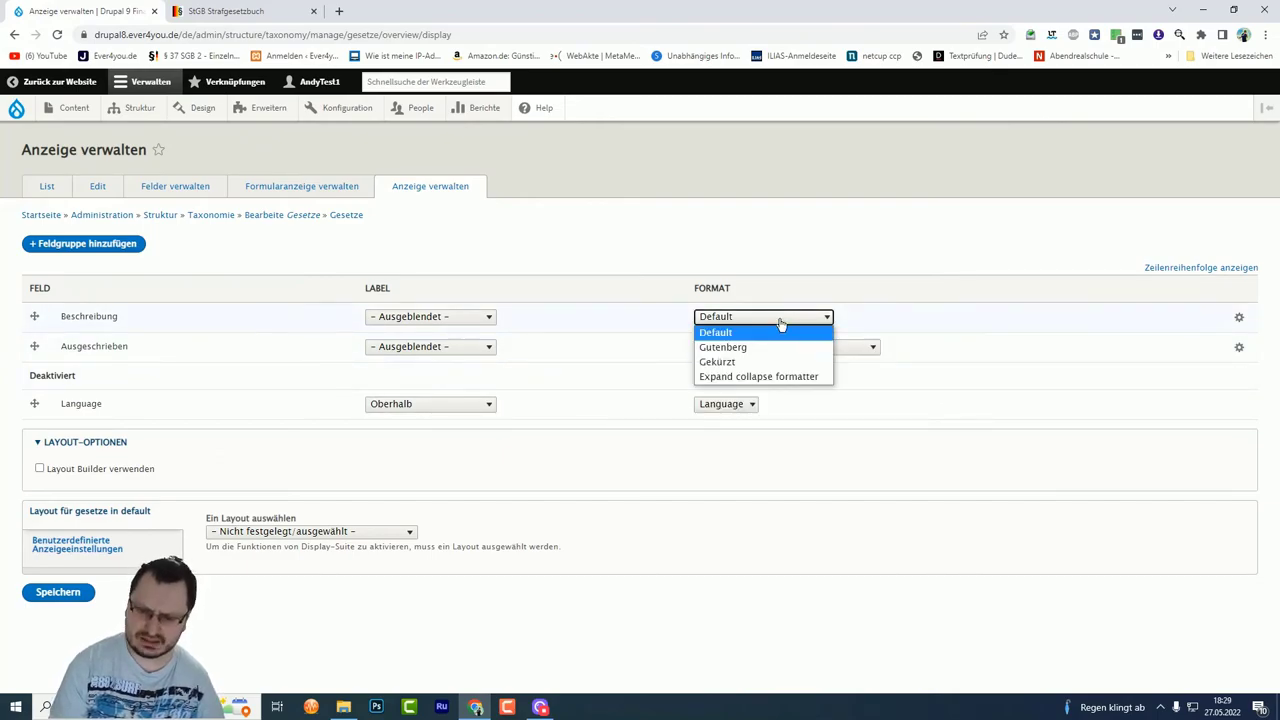
left_click(781, 322)
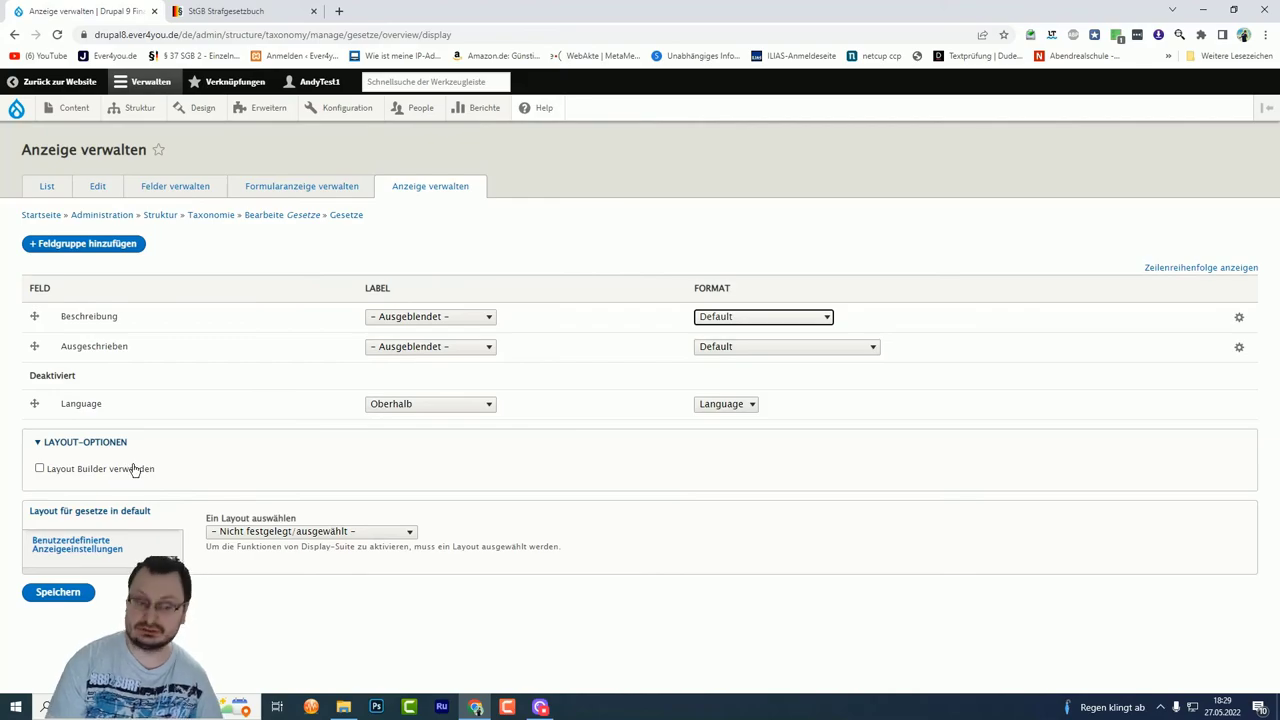
left_click(225, 533)
left_click(225, 533)
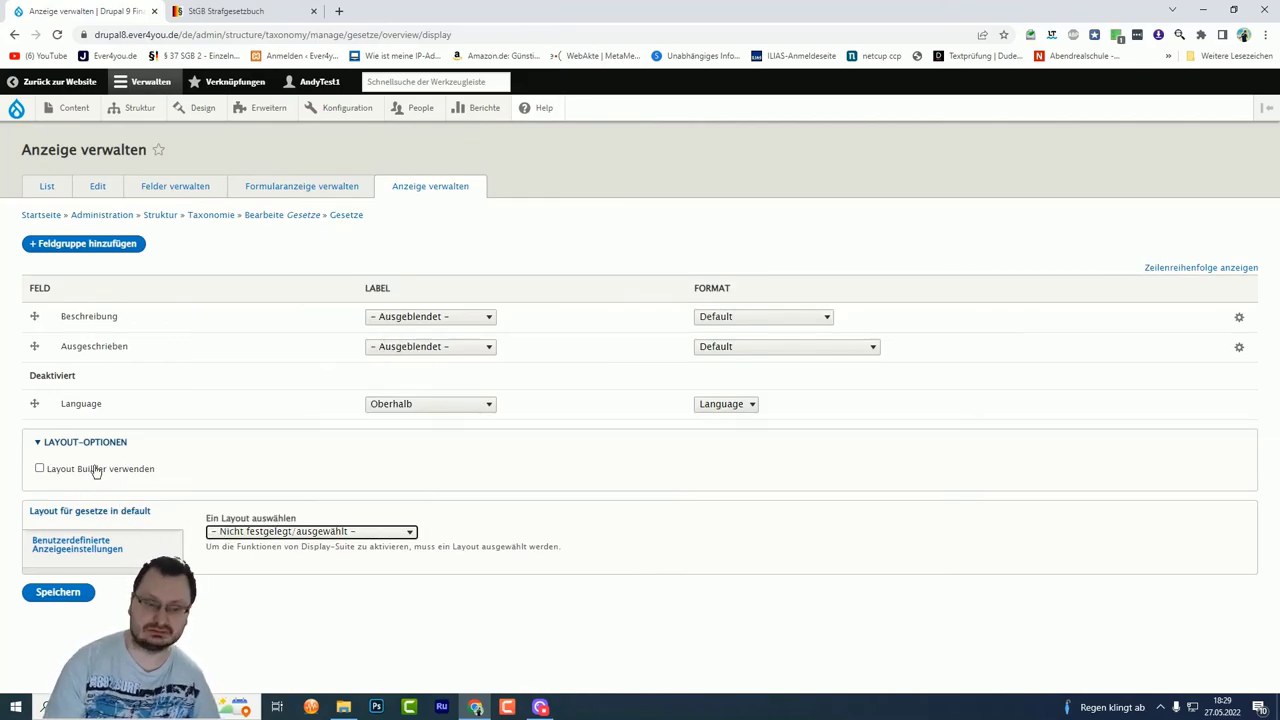
left_click(57, 592)
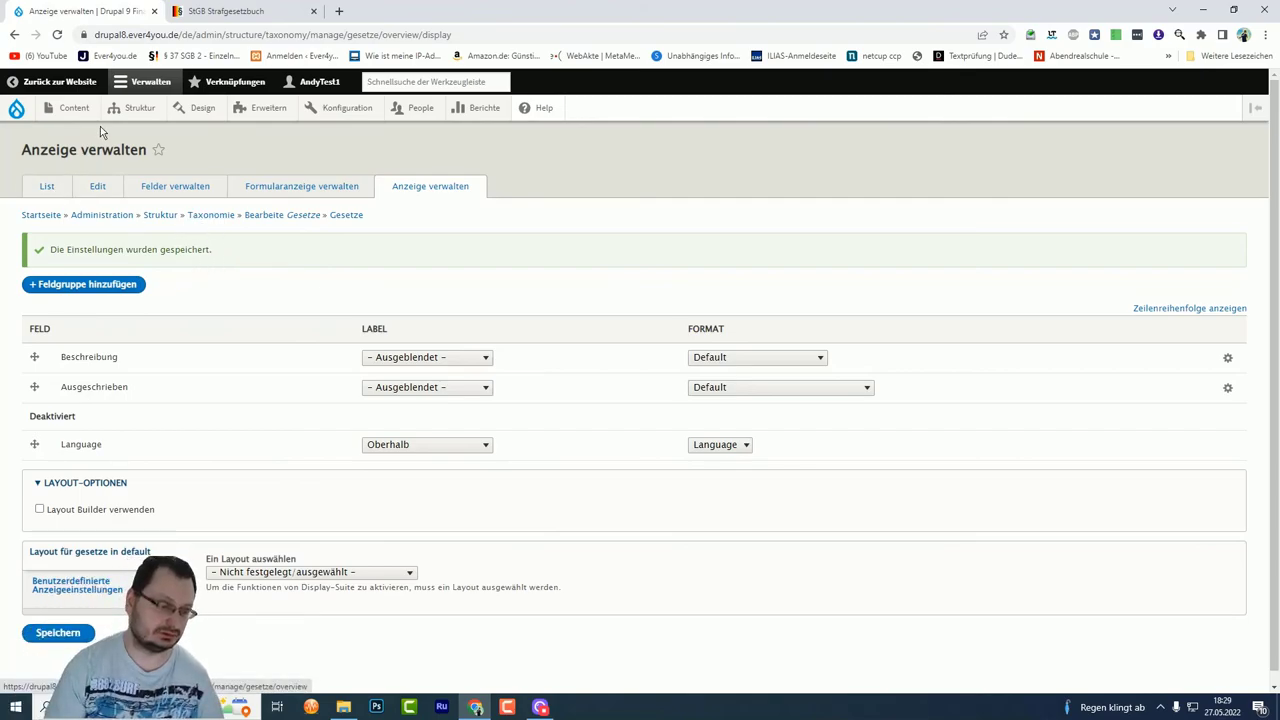
Step: Bring up the administration sections available under Struktur
mouse_move(144, 113)
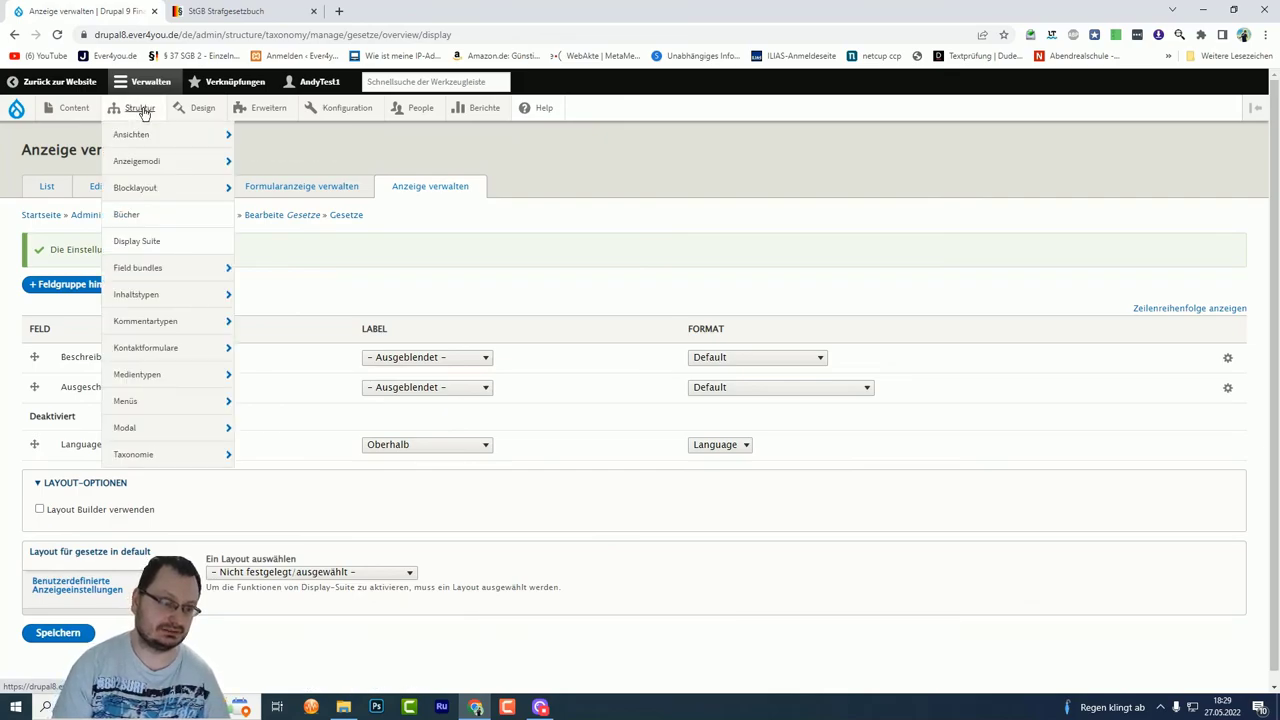